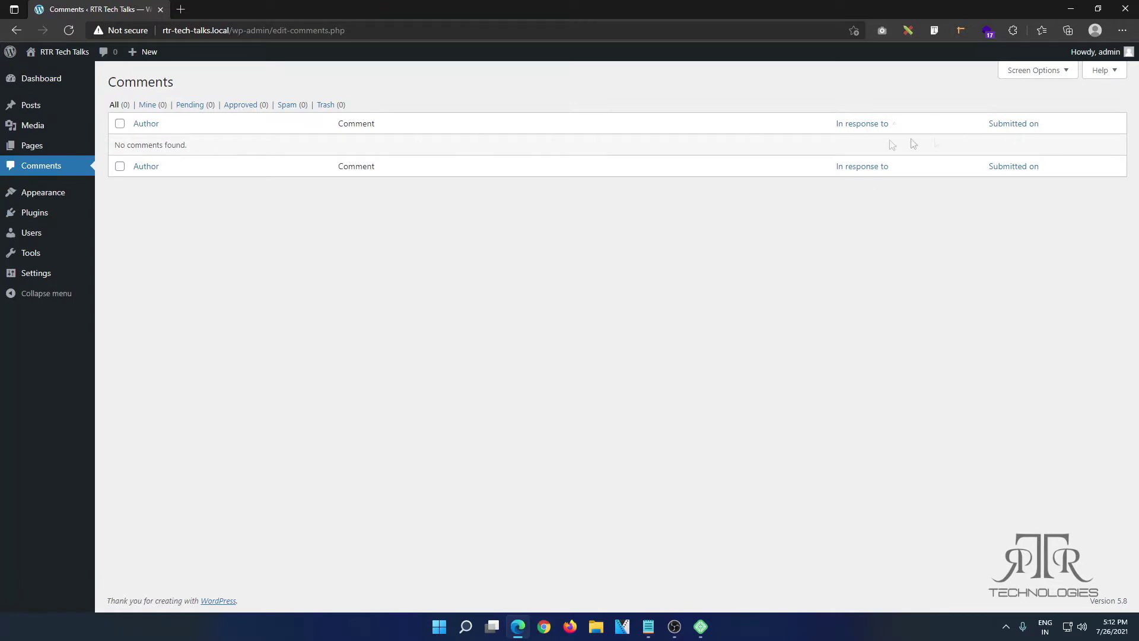
# Step: Open the posts list and the live Test 1 post in new tabs
pyautogui.moveTo(36, 111)
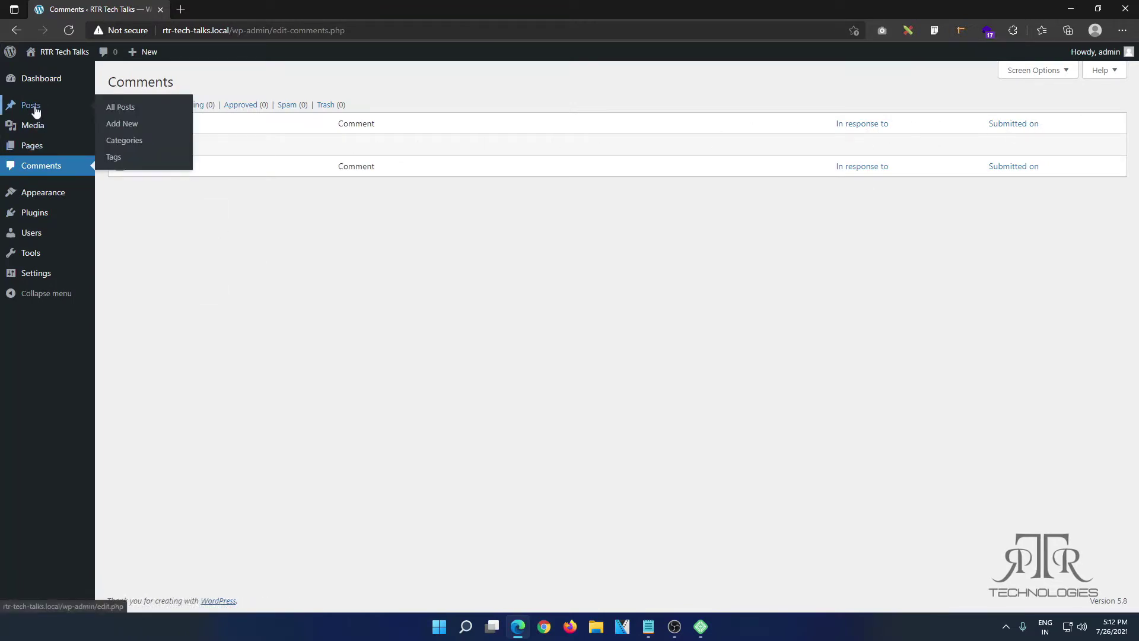
pyautogui.rightClick(121, 108)
pyautogui.click(140, 116)
pyautogui.hotkey('ctrl', 'Tab')
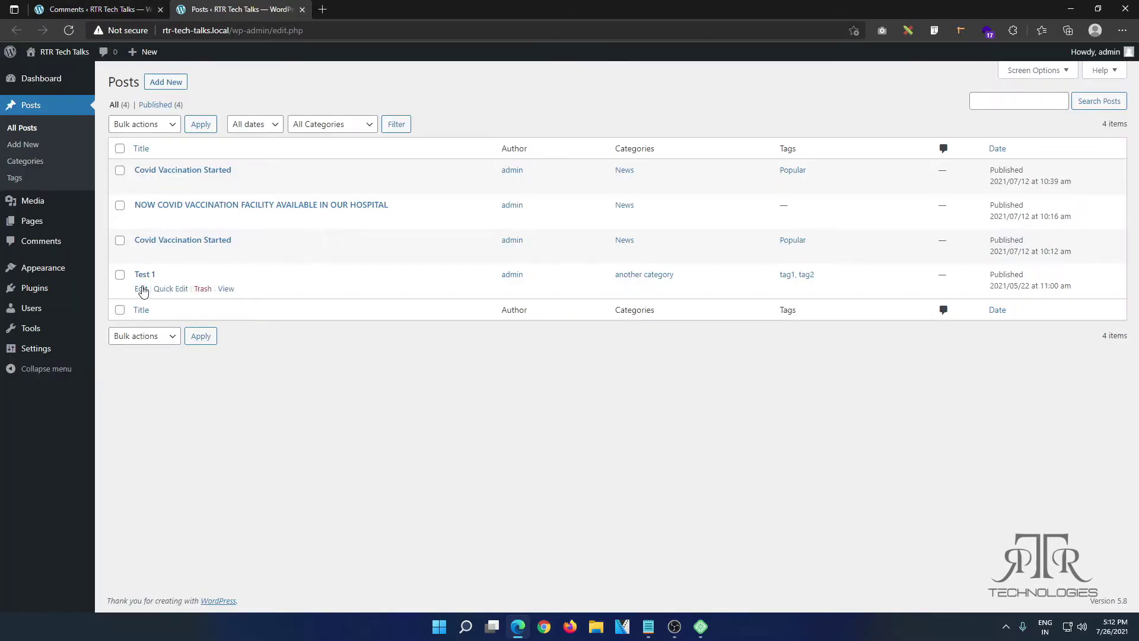
pyautogui.rightClick(225, 289)
pyautogui.click(255, 300)
pyautogui.click(348, 7)
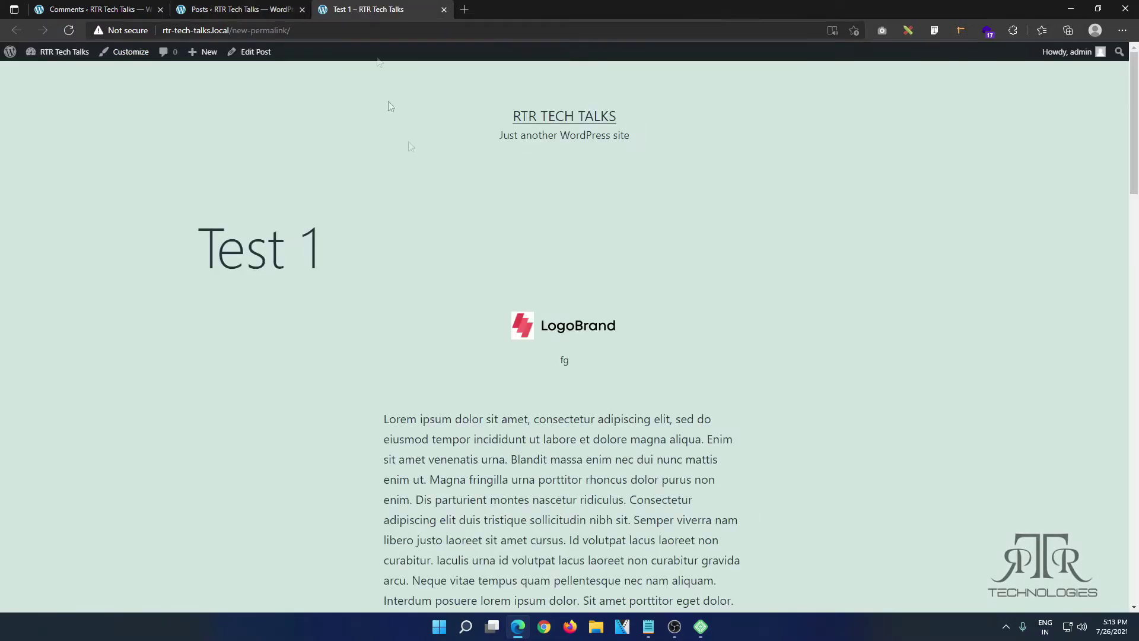
# Step: Look over the live Test 1 post, then close its tab
pyautogui.scroll(-10, 526, 298)
pyautogui.scroll(-5, 526, 298)
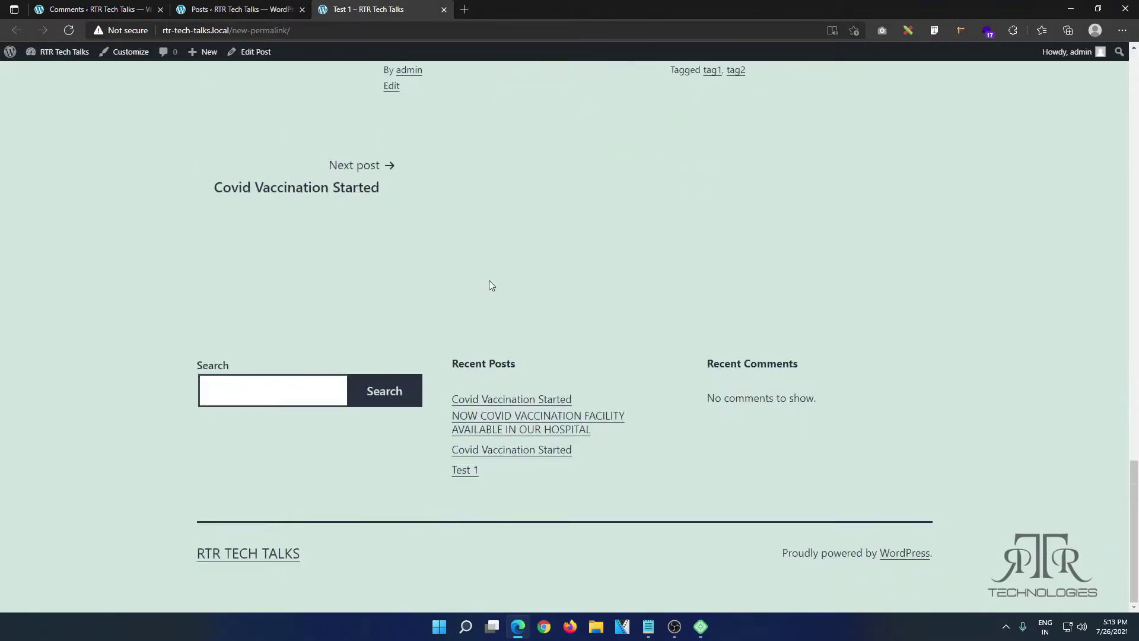
pyautogui.scroll(4, 447, 311)
pyautogui.scroll(2, 442, 313)
pyautogui.scroll(-5, 471, 328)
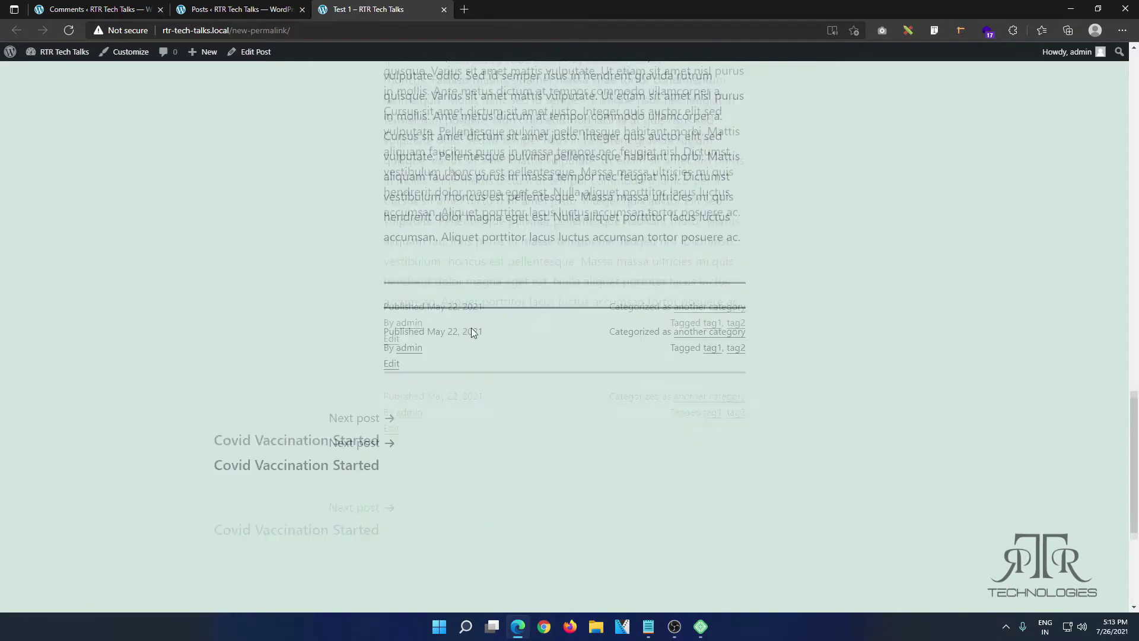
pyautogui.scroll(8, 471, 329)
pyautogui.scroll(10, 471, 328)
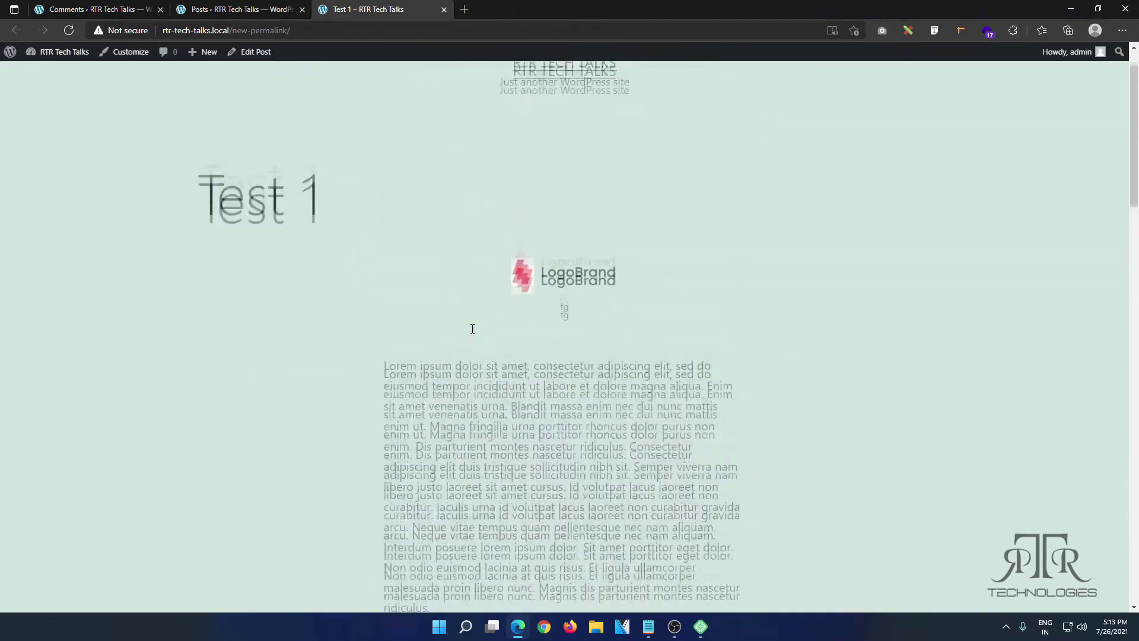
pyautogui.click(443, 10)
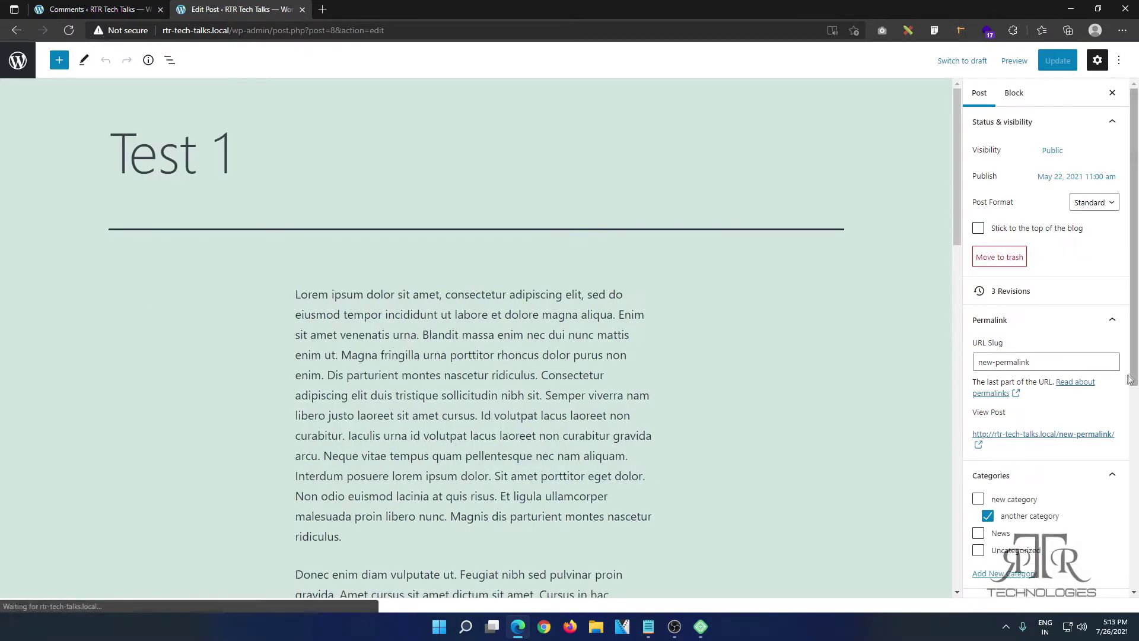
# Step: Enable Allow comments on Test 1, update the post, and view it
pyautogui.scroll(-5, 1102, 387)
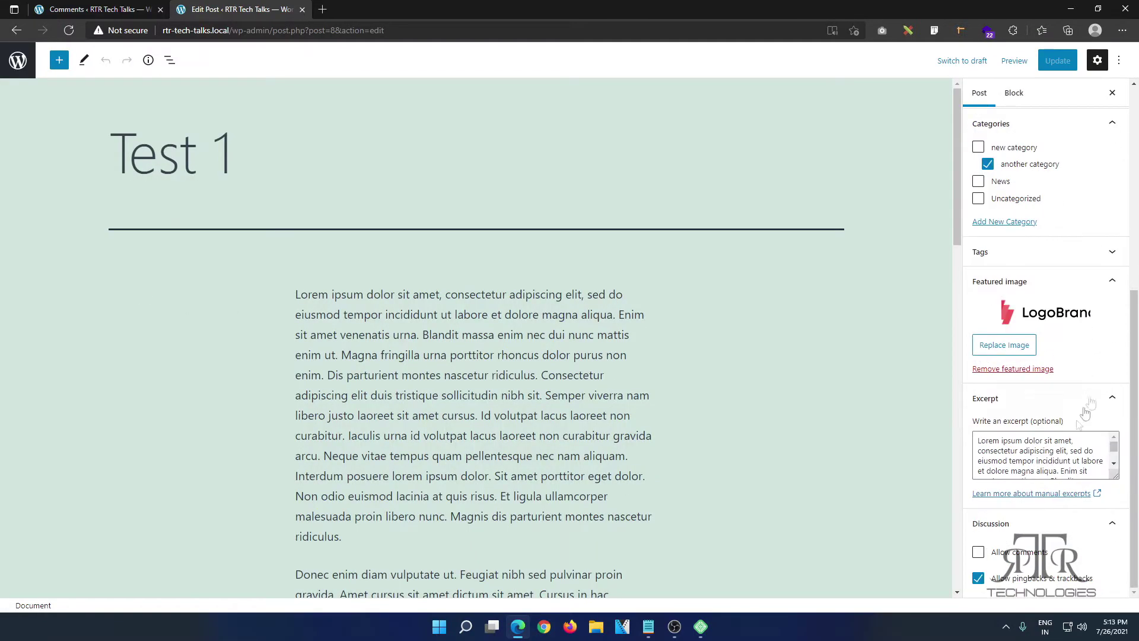
pyautogui.click(978, 552)
pyautogui.click(1056, 63)
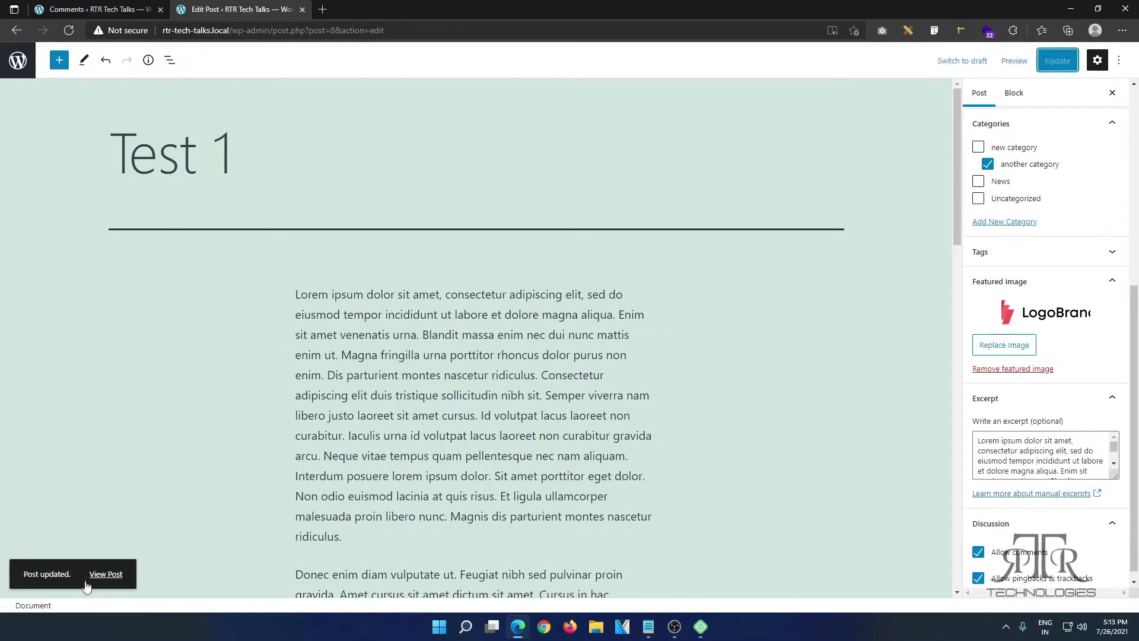
pyautogui.click(98, 575)
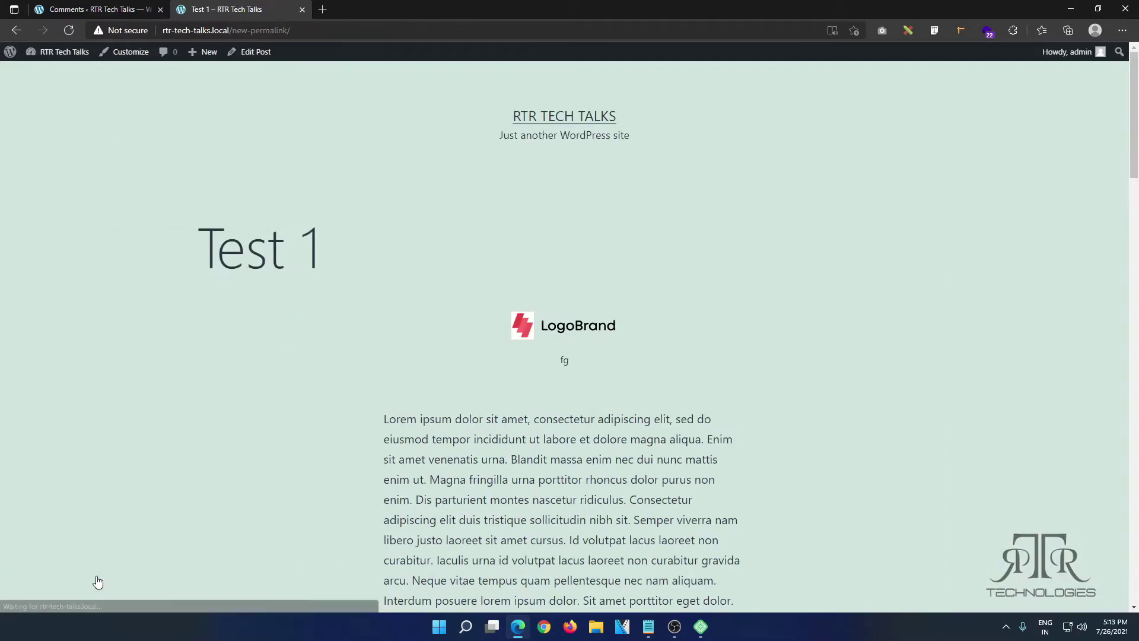
# Step: Post a 'Hello world' comment on the Test 1 post
pyautogui.scroll(-20, 497, 410)
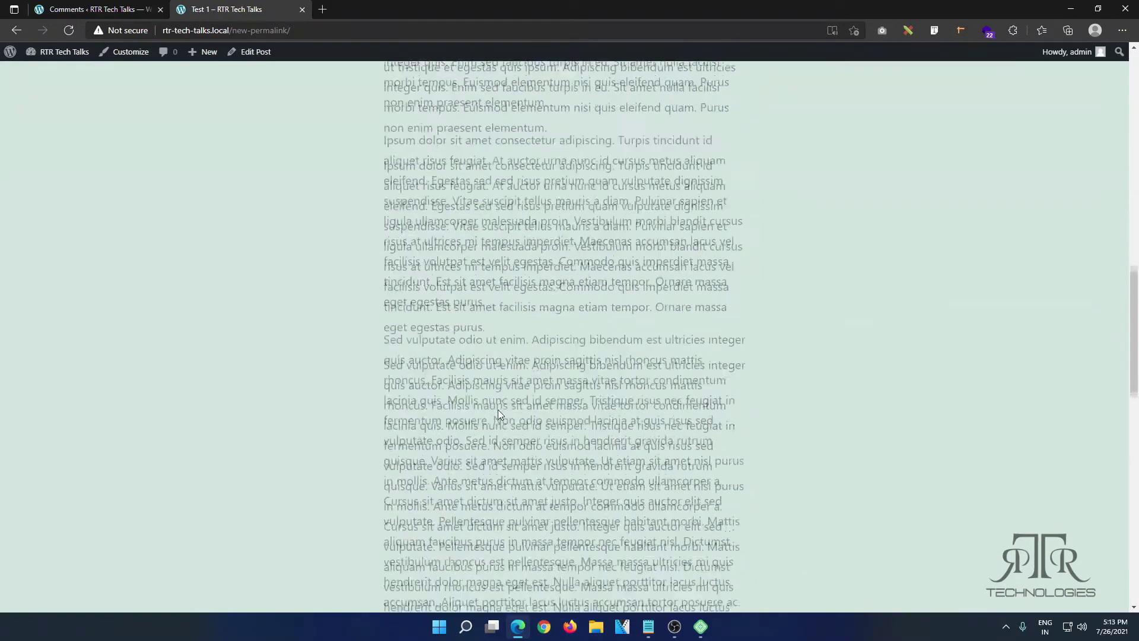
pyautogui.click(488, 361)
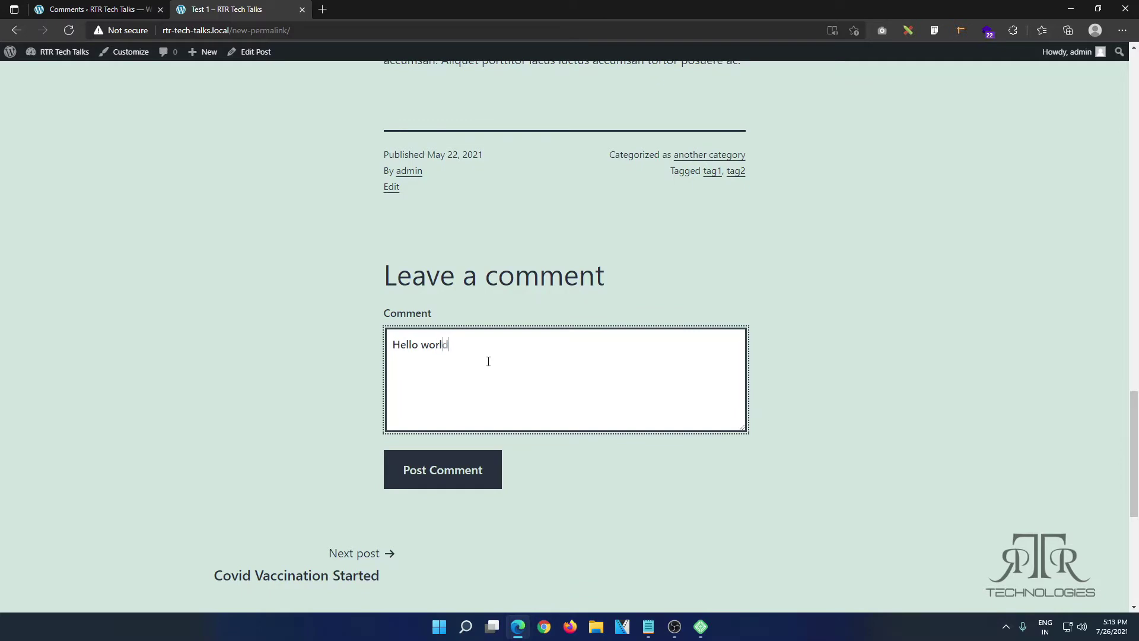
pyautogui.click(463, 461)
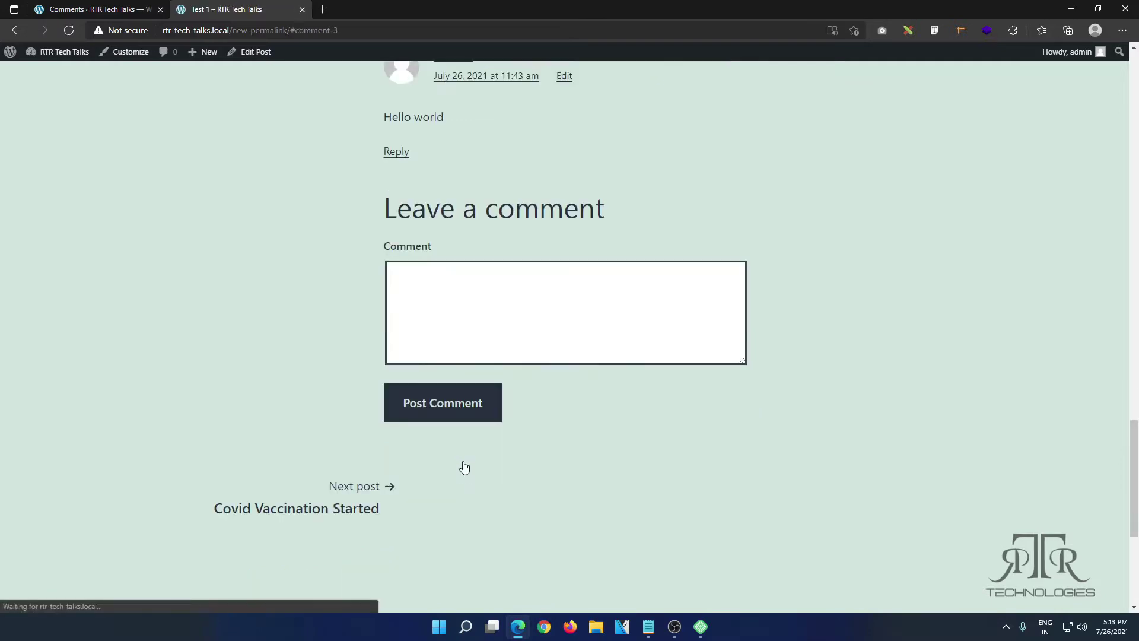
pyautogui.scroll(4, 476, 458)
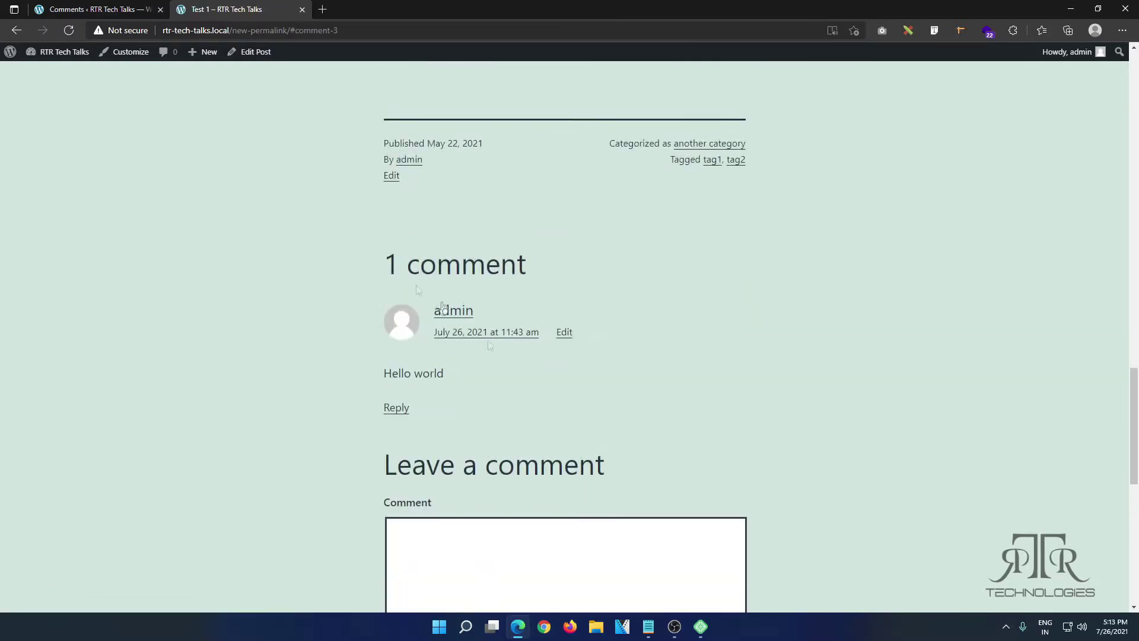
# Step: Reply to the 'Hello world' comment from the admin with 'Thank you so much.'
pyautogui.click(120, 7)
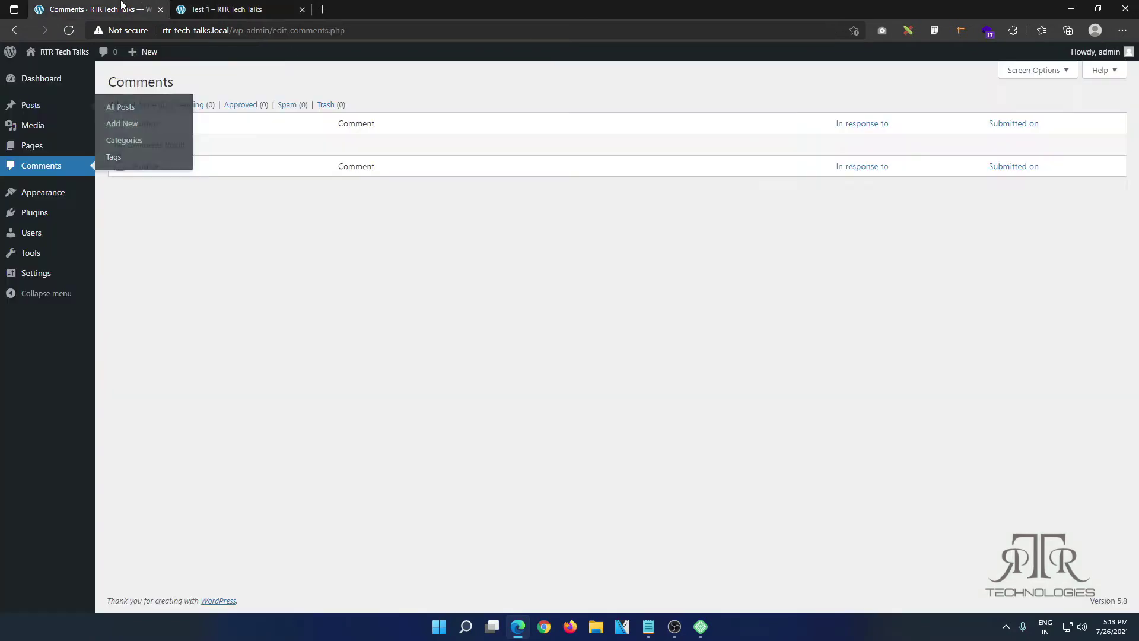
pyautogui.click(67, 31)
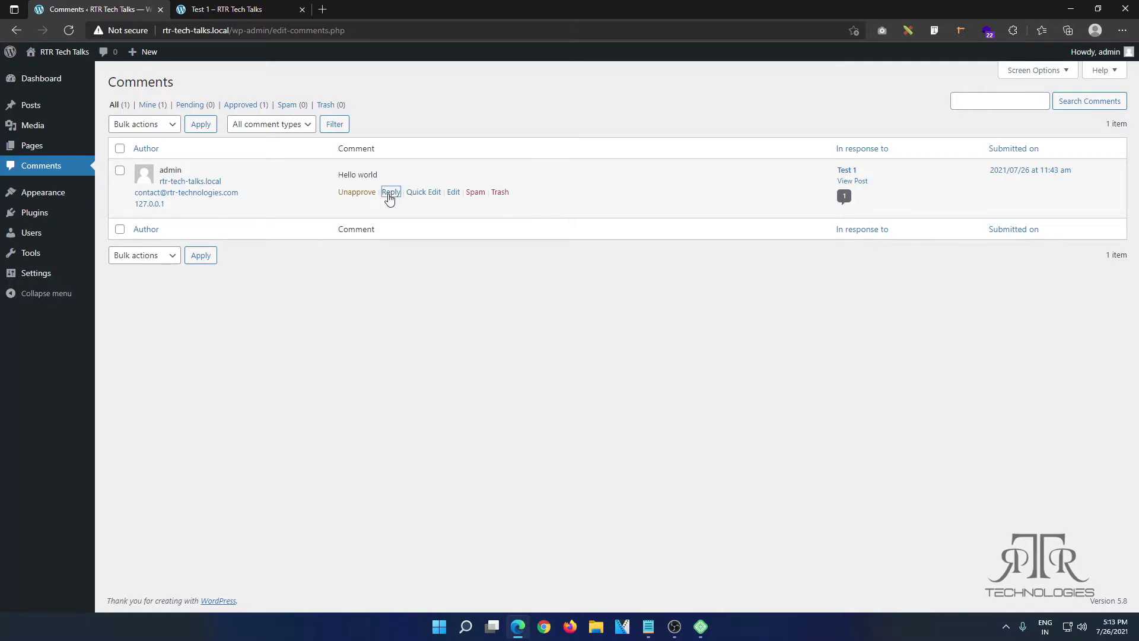
pyautogui.click(391, 192)
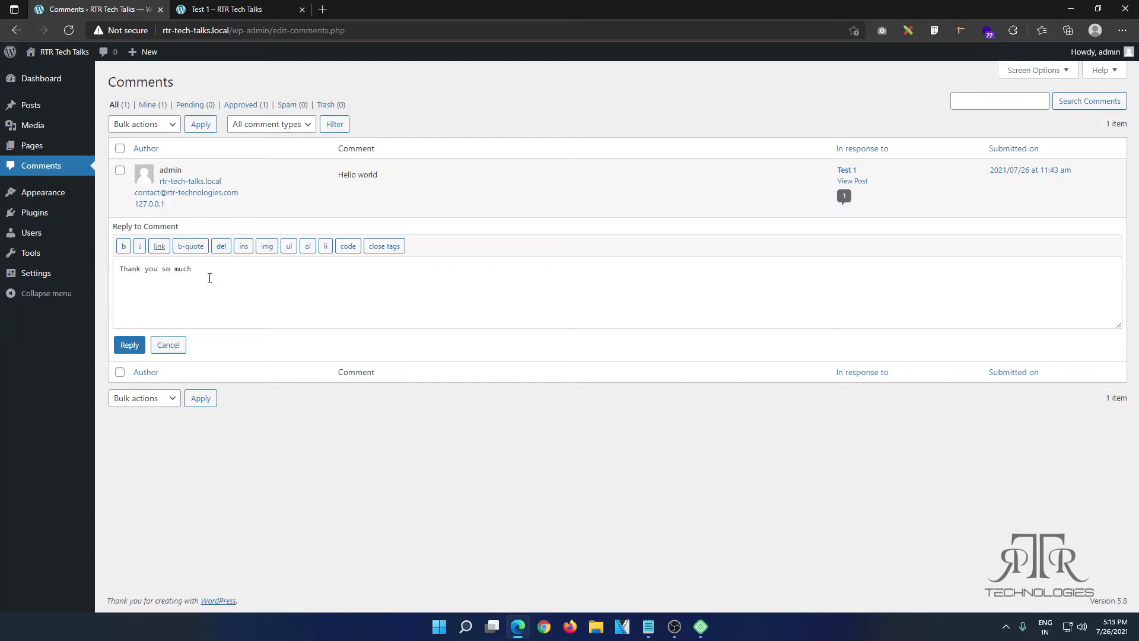
pyautogui.click(142, 344)
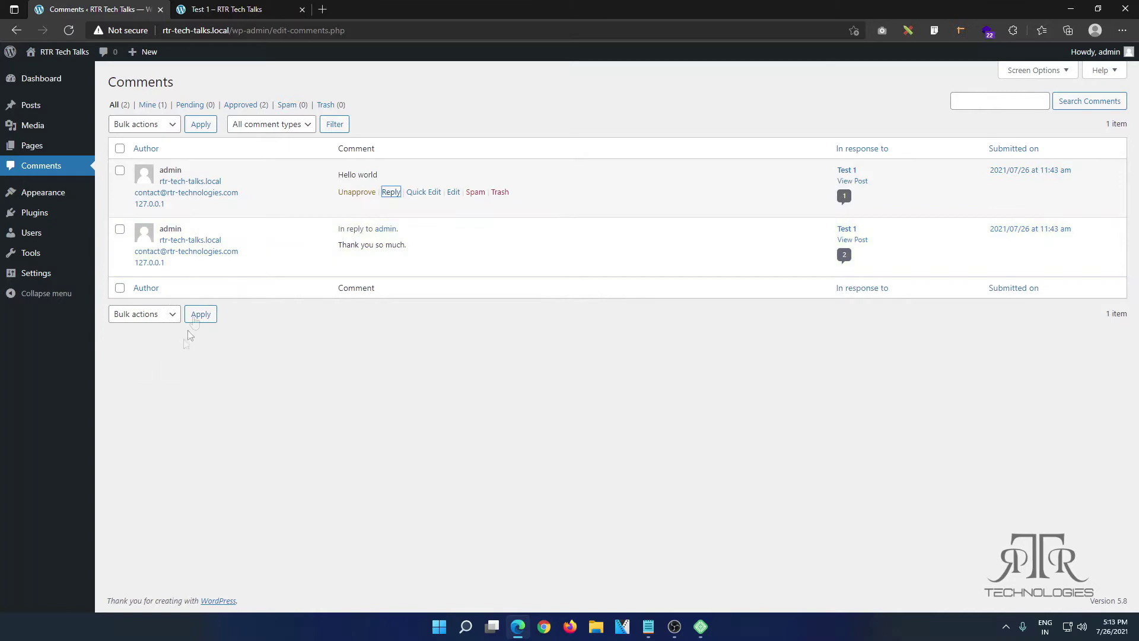
# Step: Reload Test 1 to check the reply appears, then close the post tab
pyautogui.click(261, 9)
pyautogui.click(69, 30)
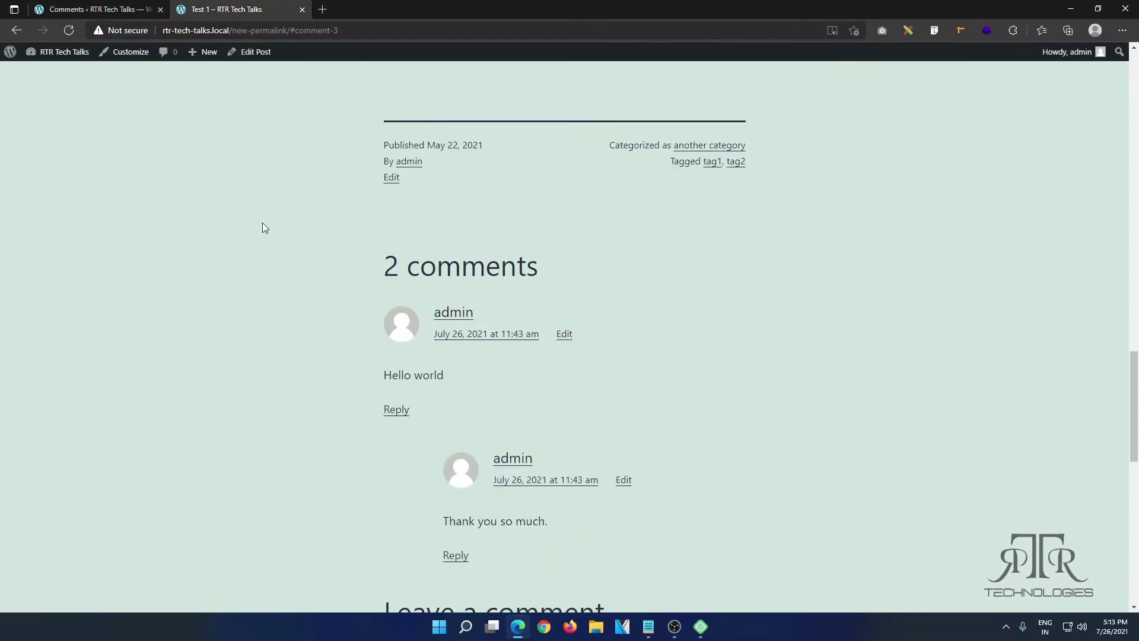
pyautogui.scroll(-4, 262, 224)
pyautogui.scroll(1, 431, 119)
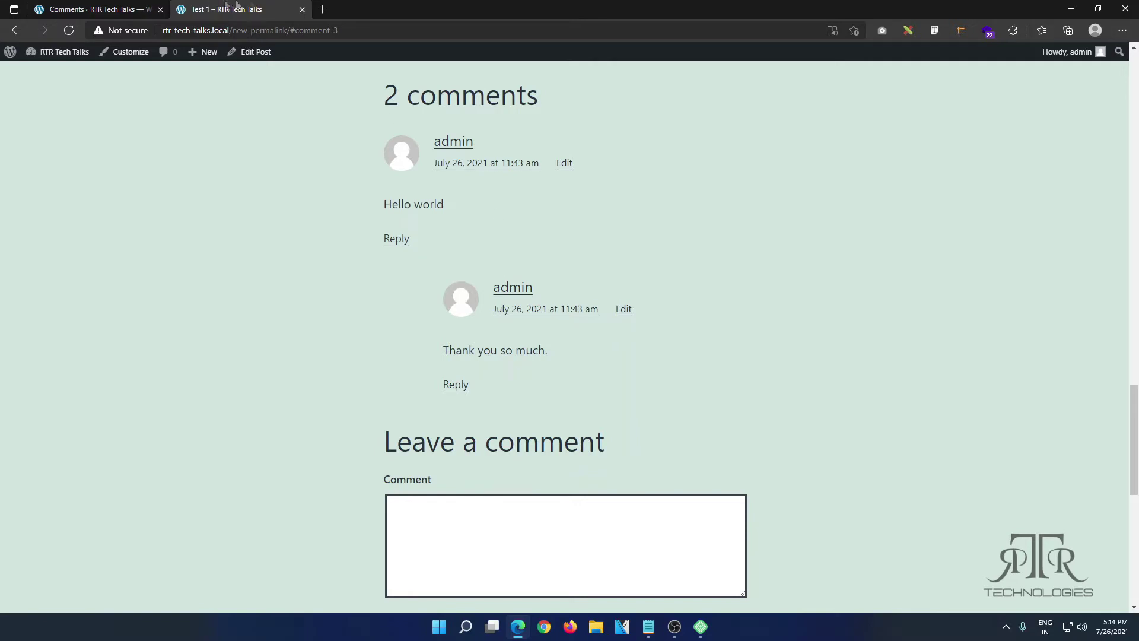
pyautogui.click(302, 10)
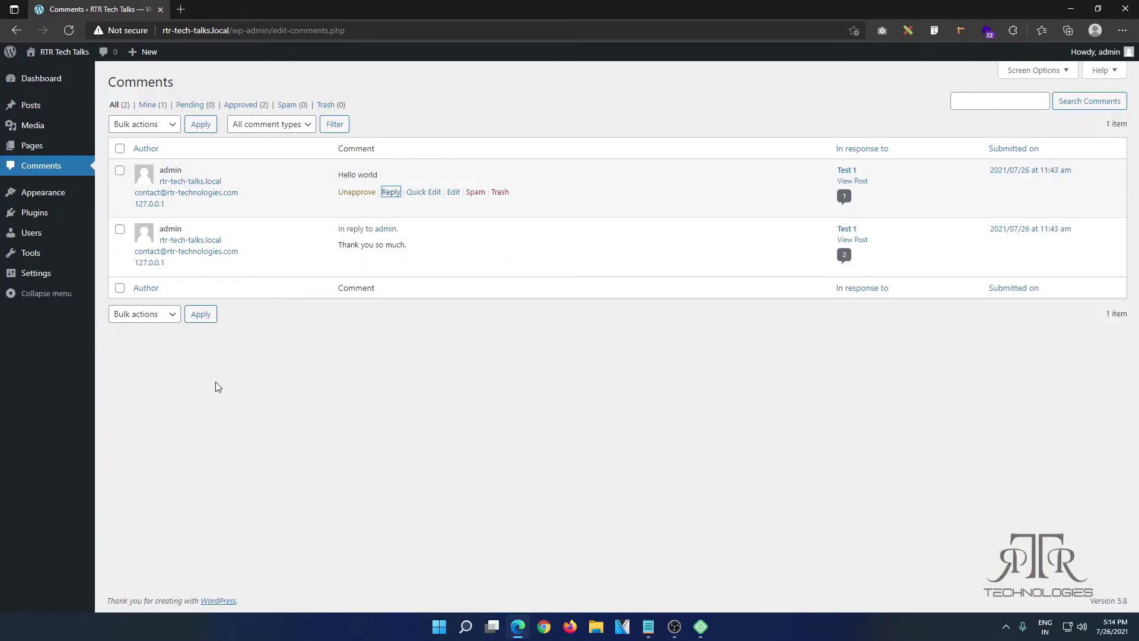
# Step: Open the Appearance > Themes page in a new tab
pyautogui.moveTo(43, 191)
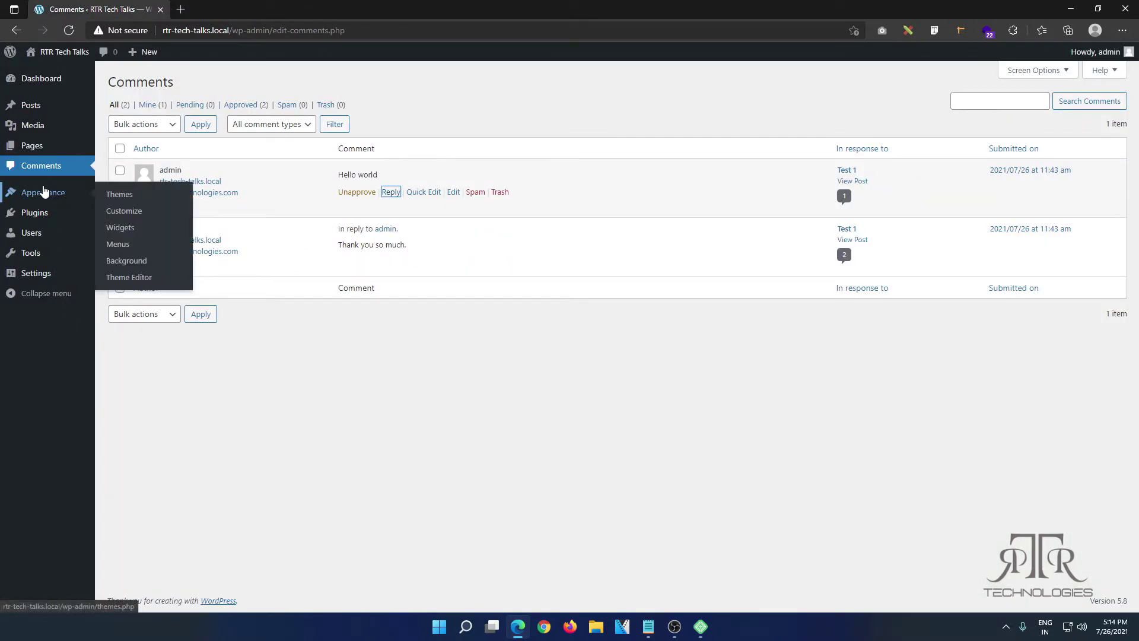
pyautogui.rightClick(111, 197)
pyautogui.click(146, 202)
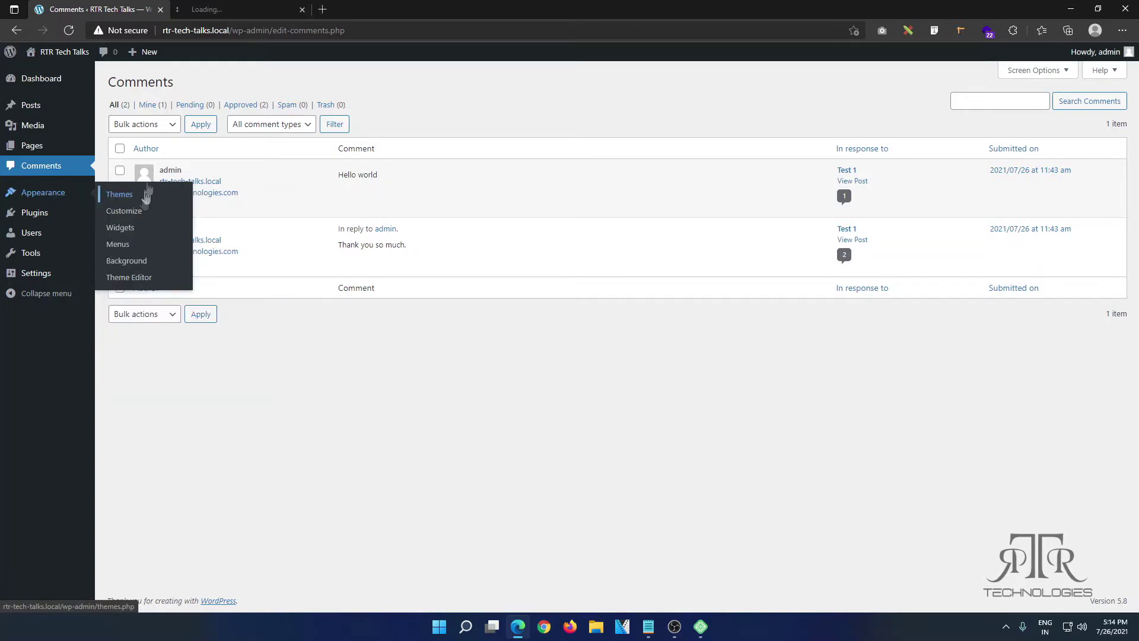
pyautogui.click(226, 5)
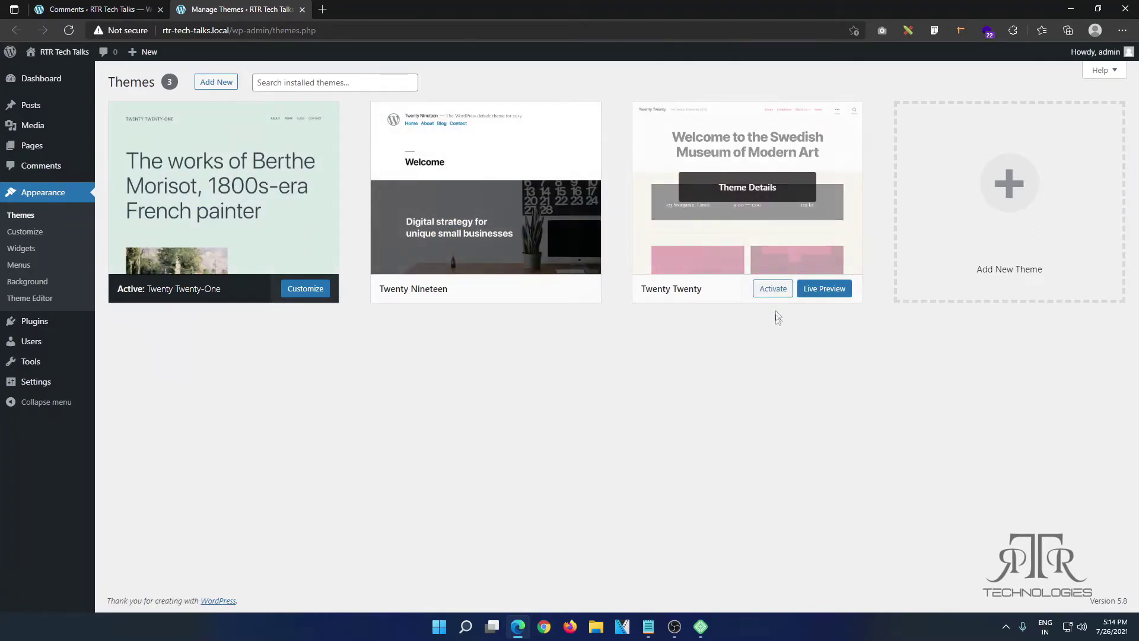
# Step: Find Astra among new themes, preview it, install it and activate it
pyautogui.click(1005, 186)
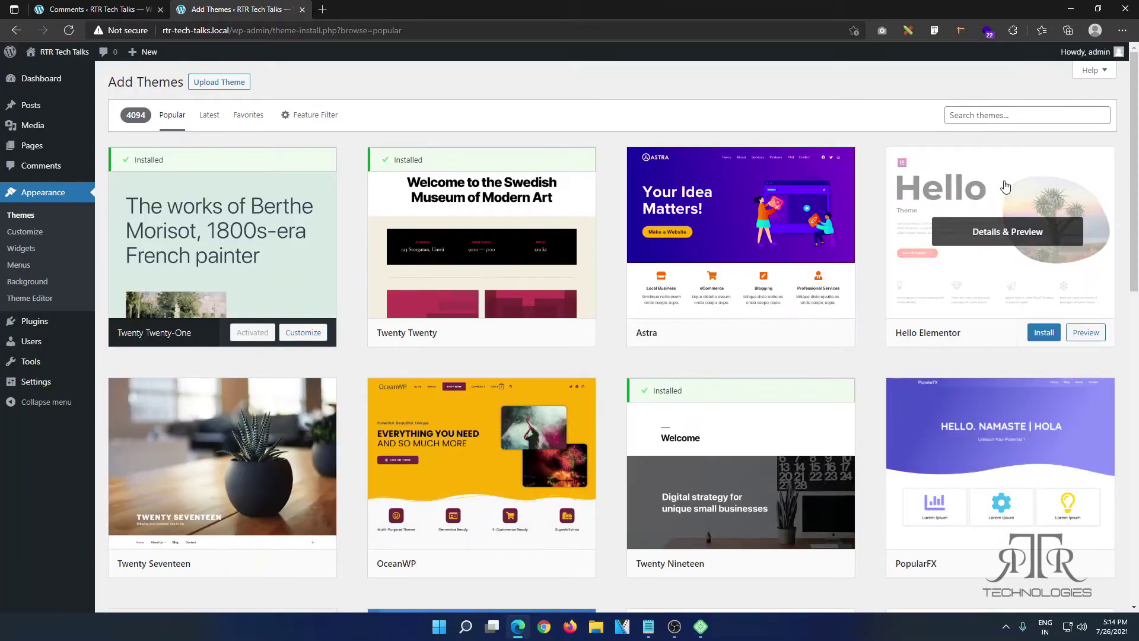
pyautogui.moveTo(733, 247)
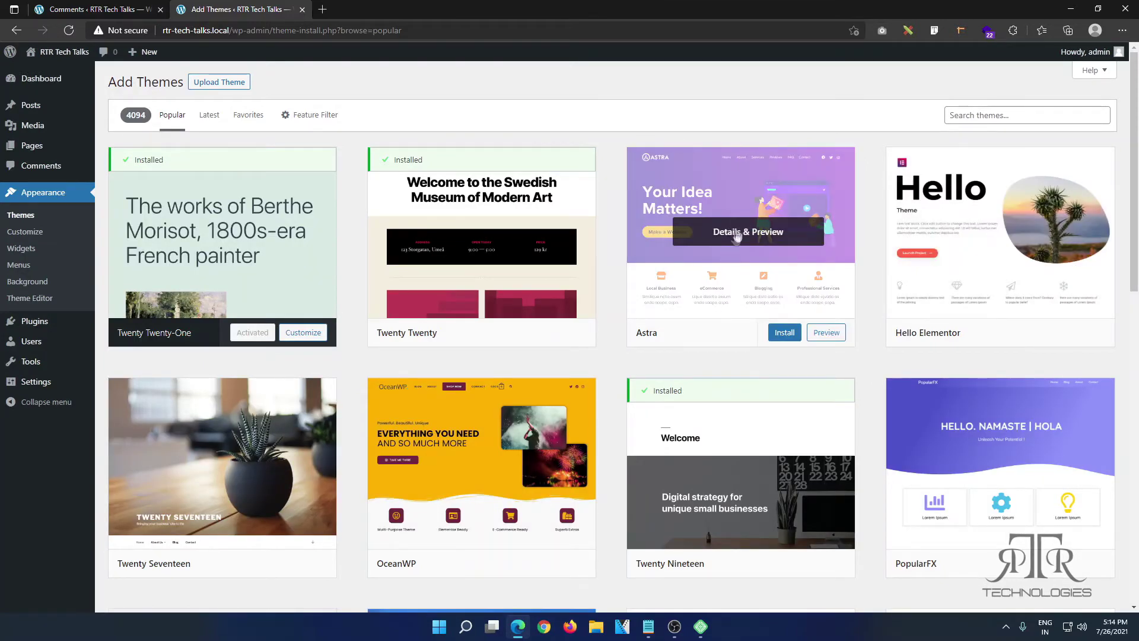
pyautogui.click(736, 231)
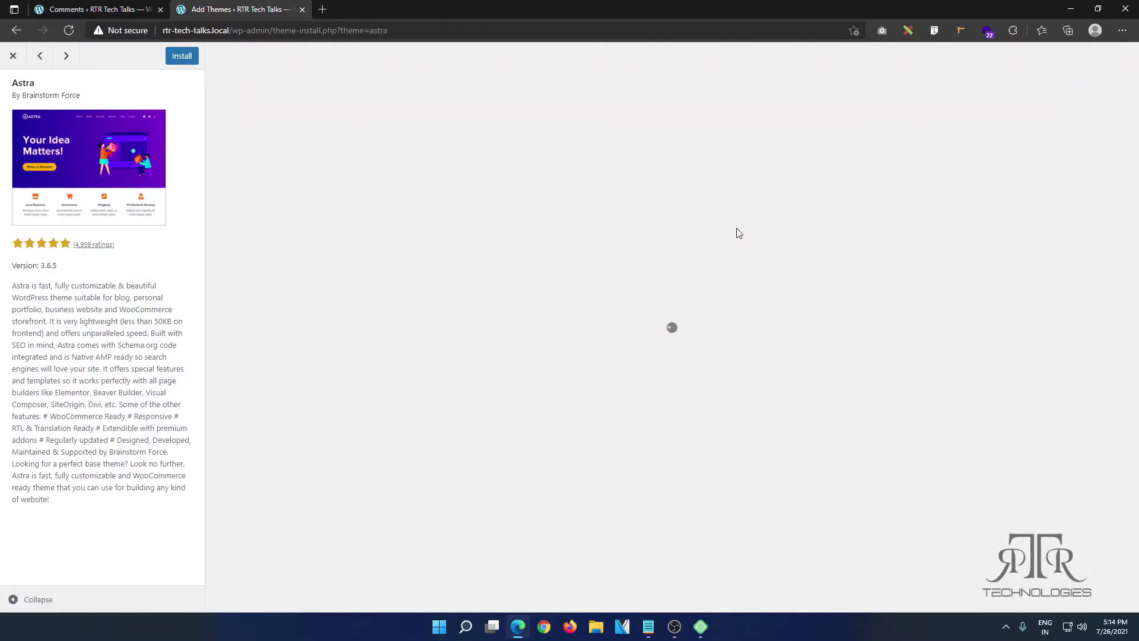
pyautogui.scroll(-15, 739, 233)
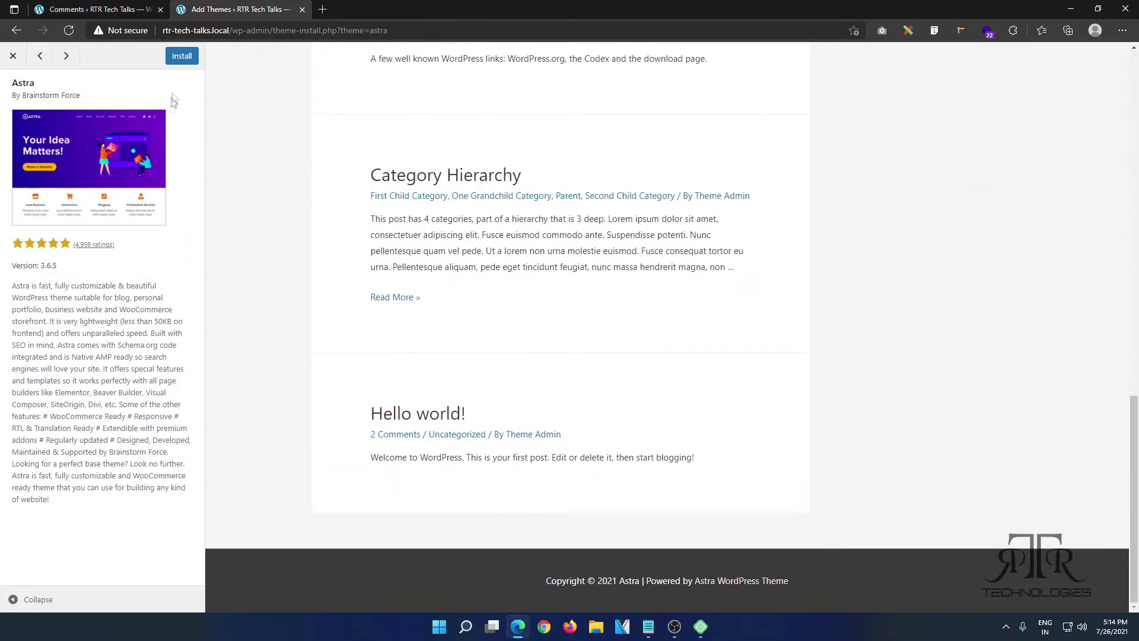
pyautogui.click(180, 57)
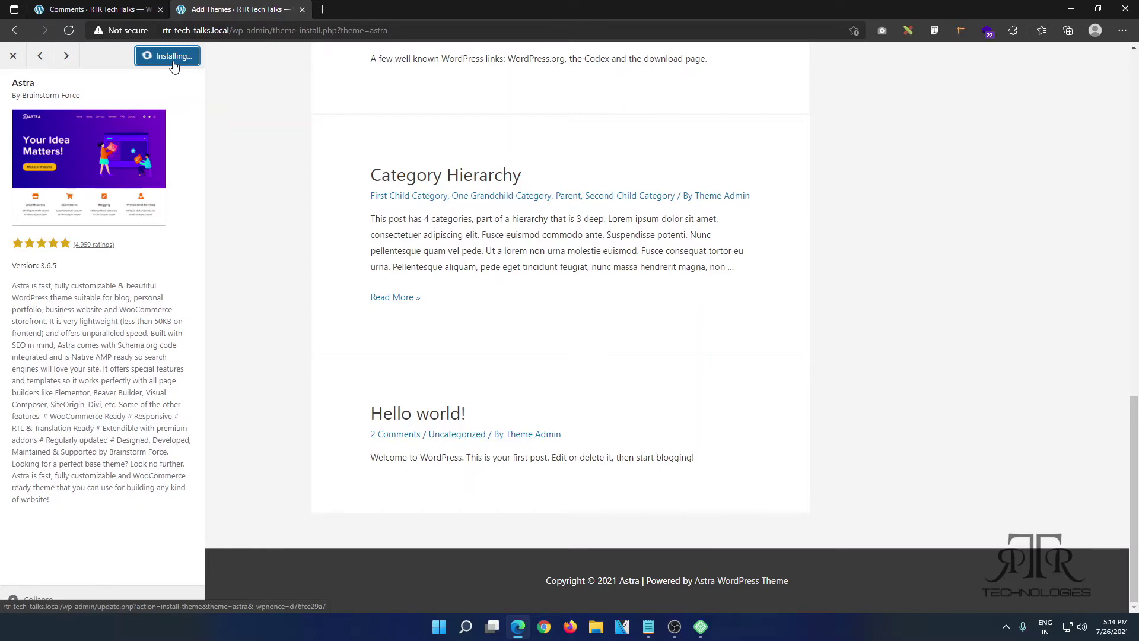
pyautogui.click(173, 61)
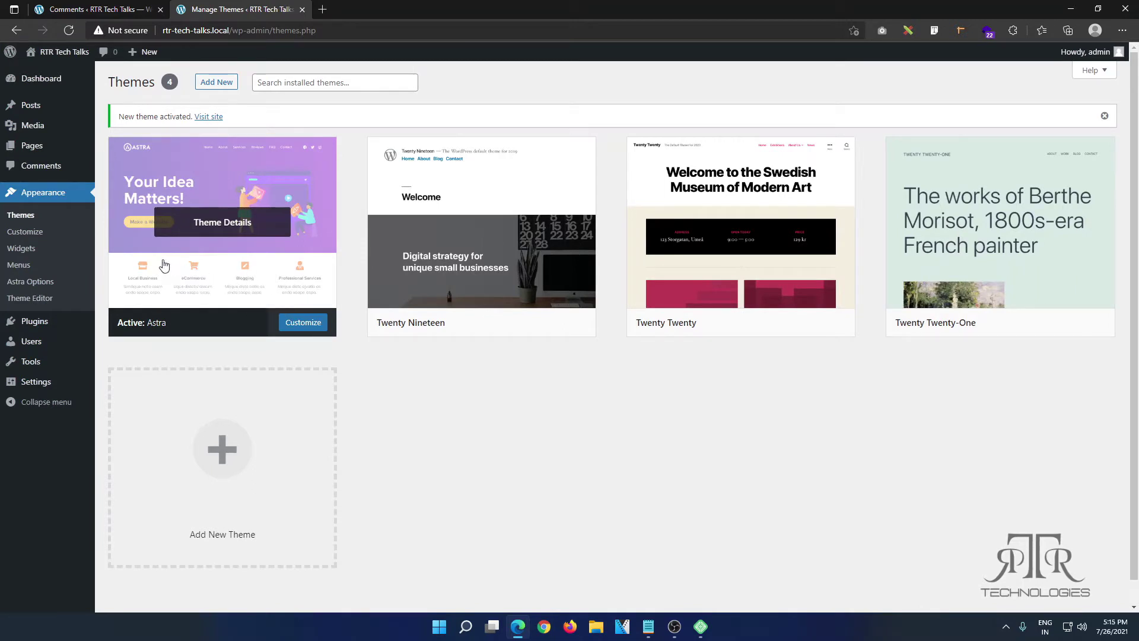
pyautogui.click(29, 236)
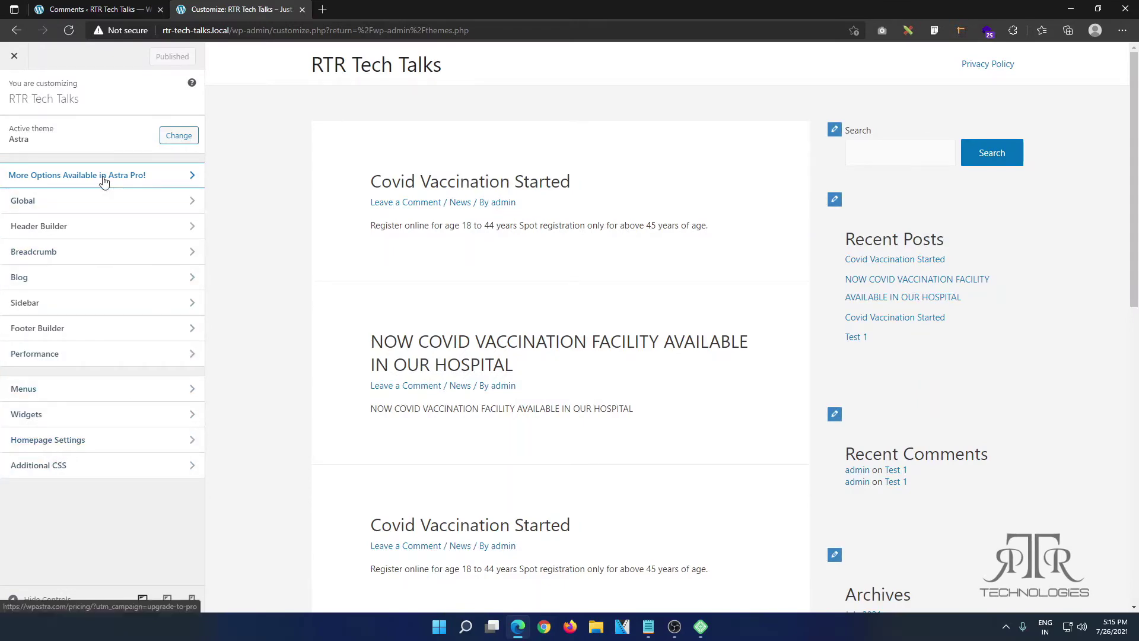
pyautogui.click(14, 56)
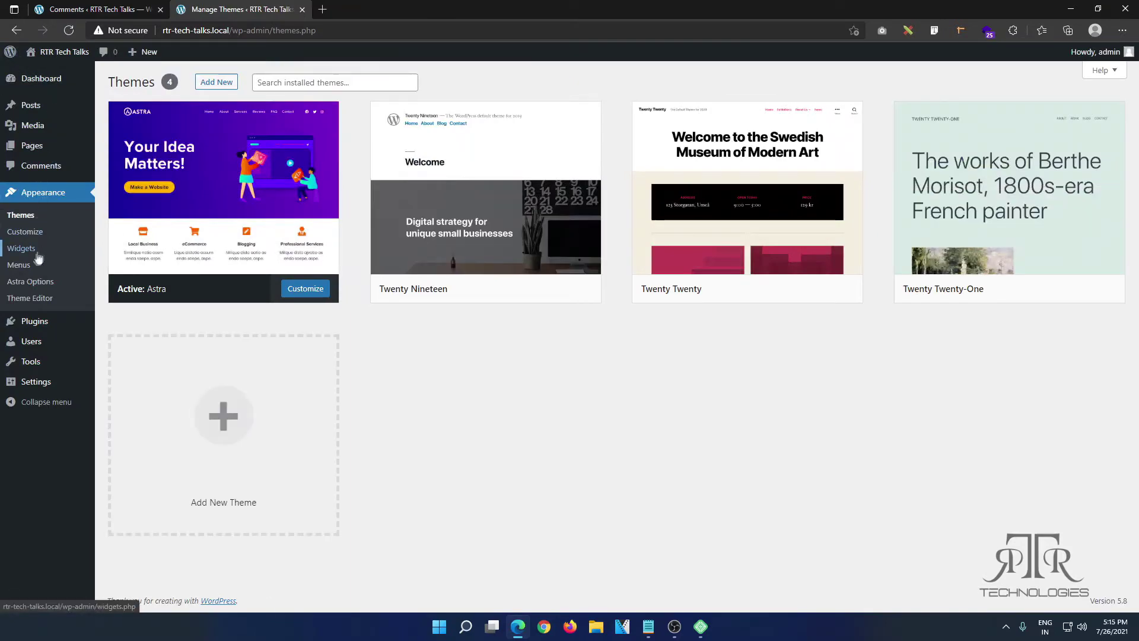
pyautogui.rightClick(25, 268)
# Step: Create a menu named 'test' and save it as the Primary Menu
pyautogui.click(46, 272)
pyautogui.click(383, 7)
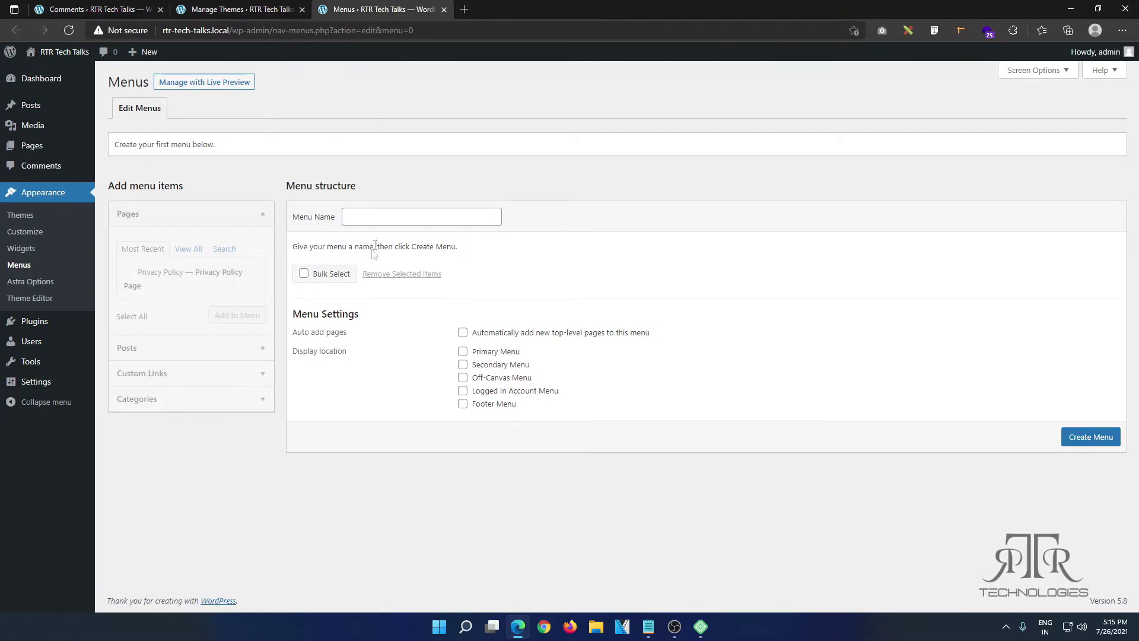
pyautogui.click(384, 219)
pyautogui.write('test')
pyautogui.press('Return')
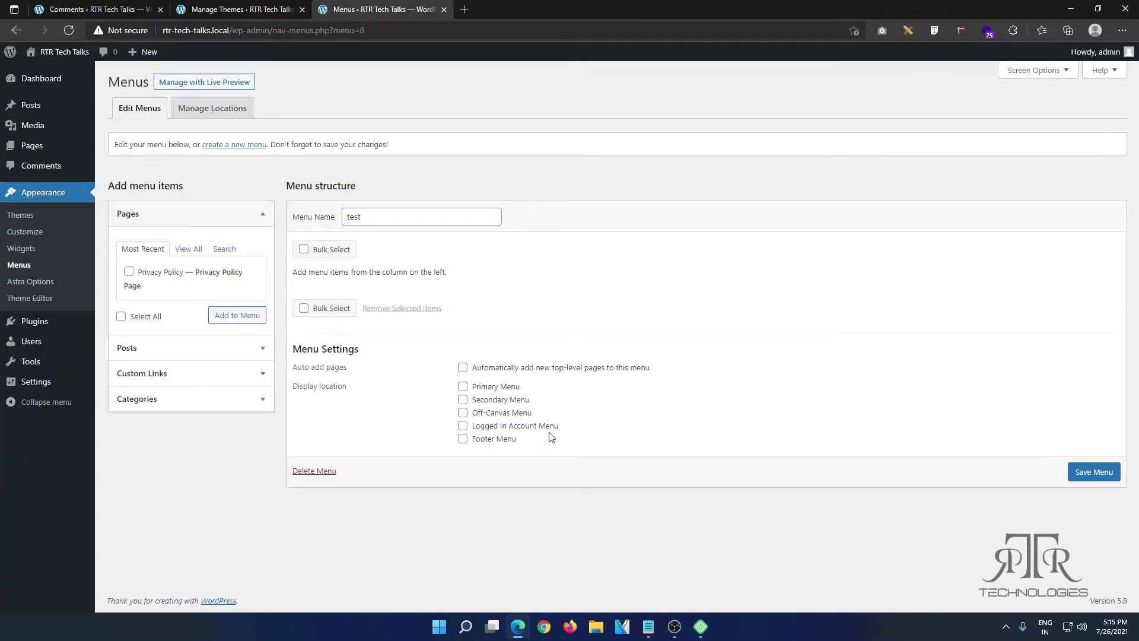
pyautogui.click(490, 387)
pyautogui.click(1094, 472)
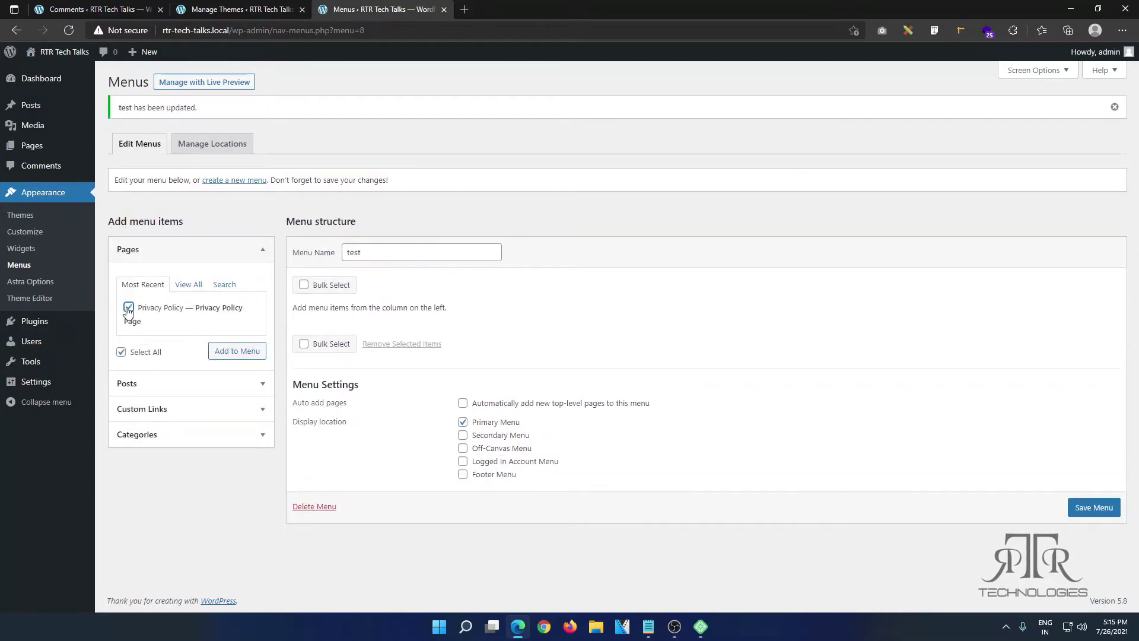
# Step: Add the Privacy Policy page to the 'test' menu and save it
pyautogui.rightClick(24, 145)
pyautogui.click(70, 153)
pyautogui.click(525, 7)
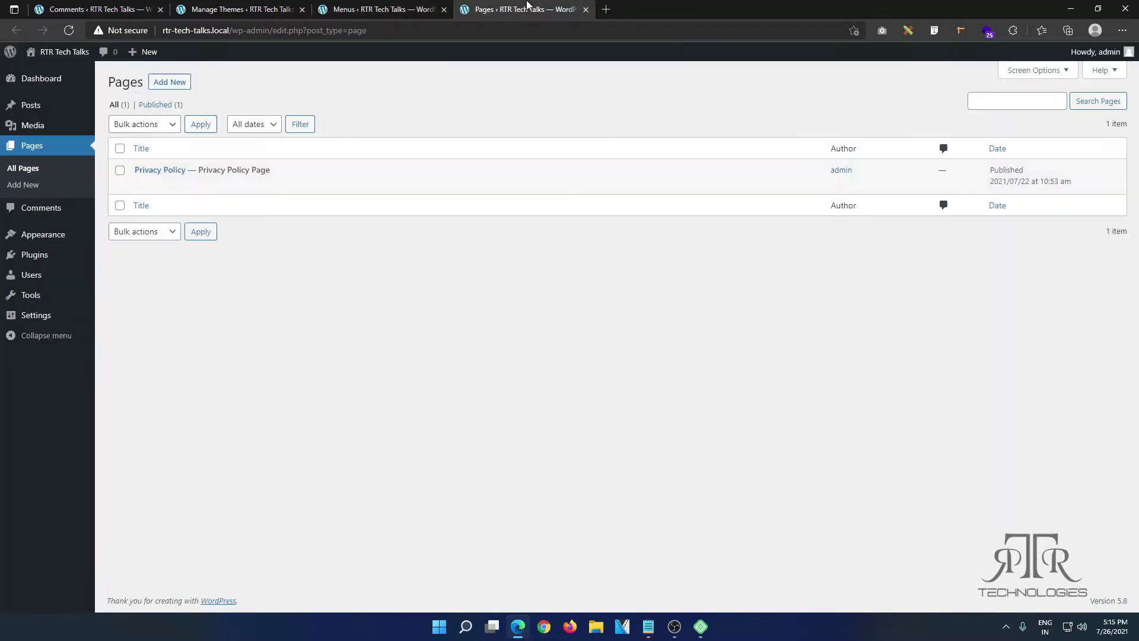
pyautogui.click(397, 6)
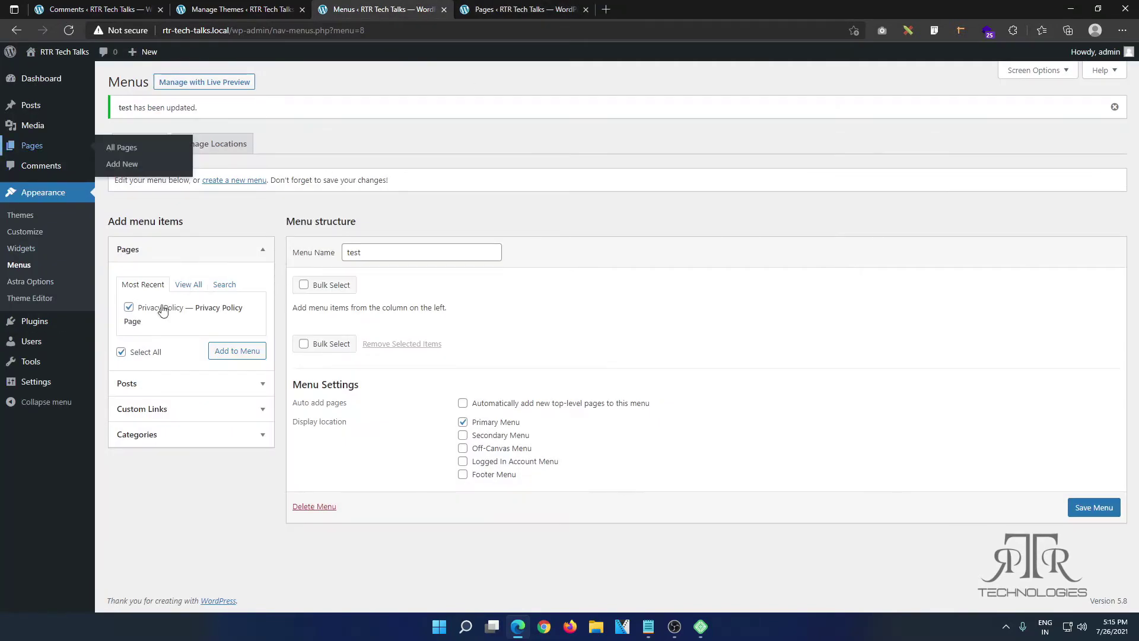
pyautogui.click(241, 352)
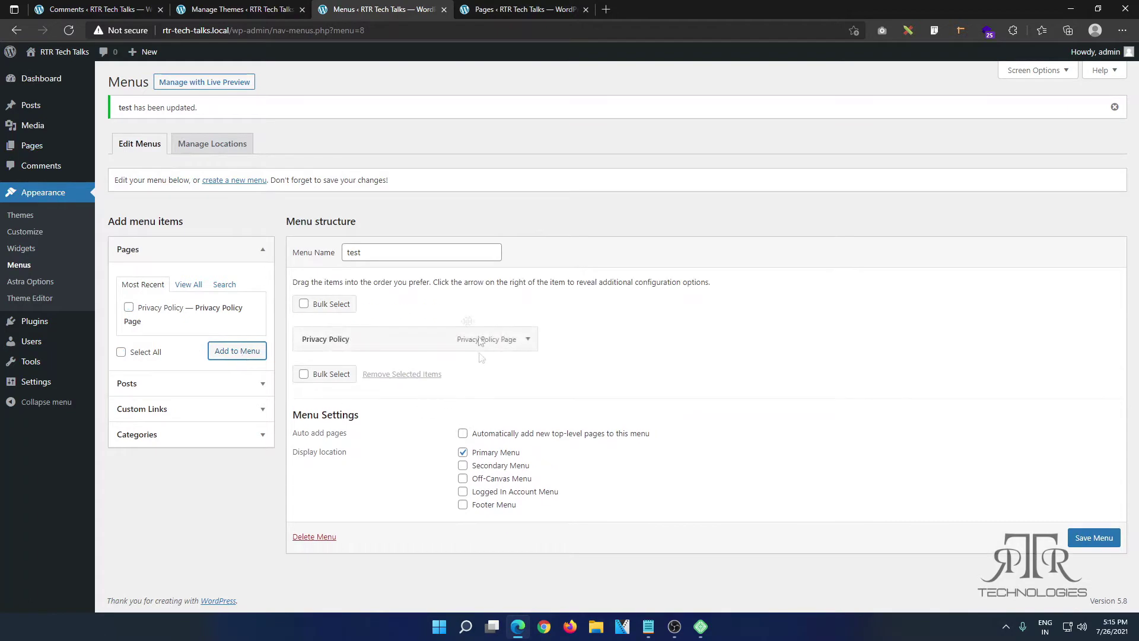
pyautogui.click(1088, 544)
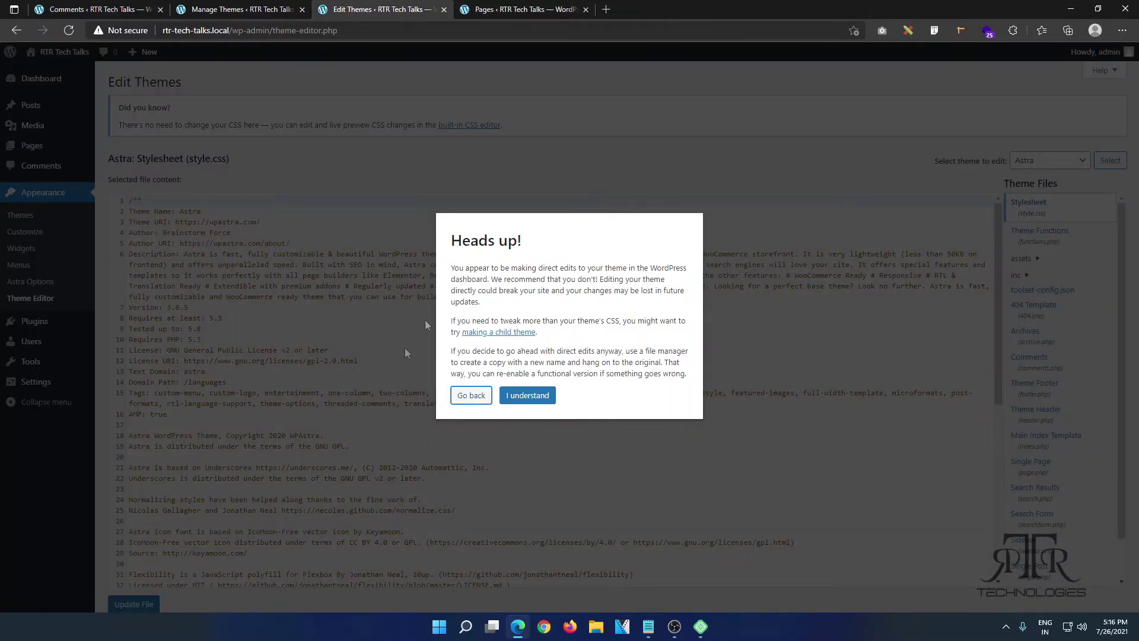
# Step: Dismiss the theme-editing warning, open Installed Plugins in a new tab, and close Pages
pyautogui.click(537, 399)
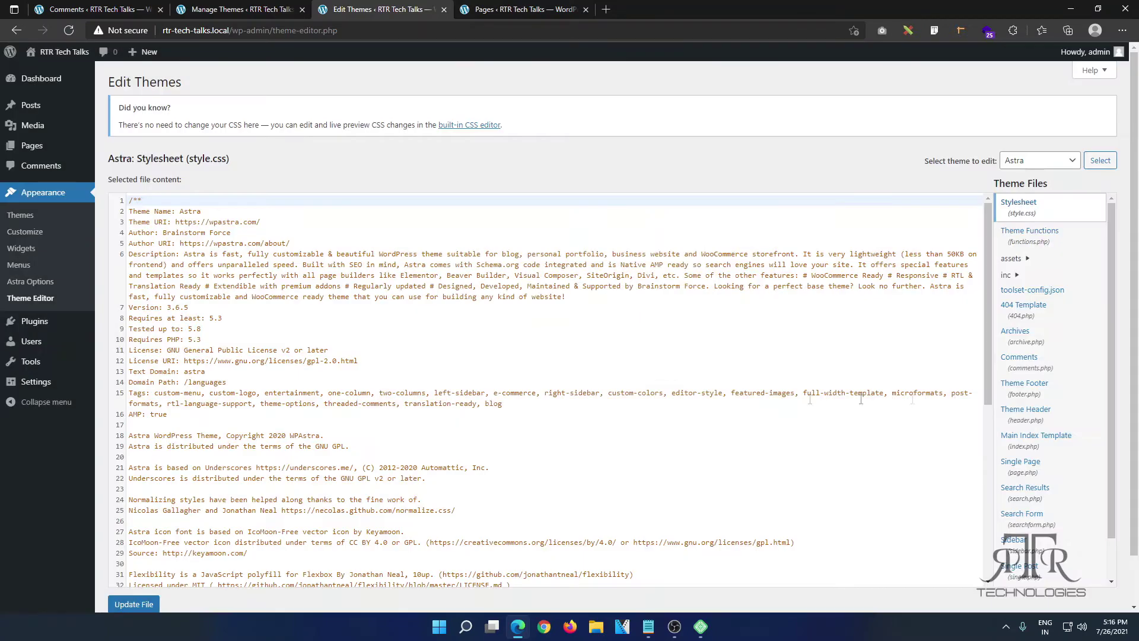
pyautogui.scroll(-1, 1049, 330)
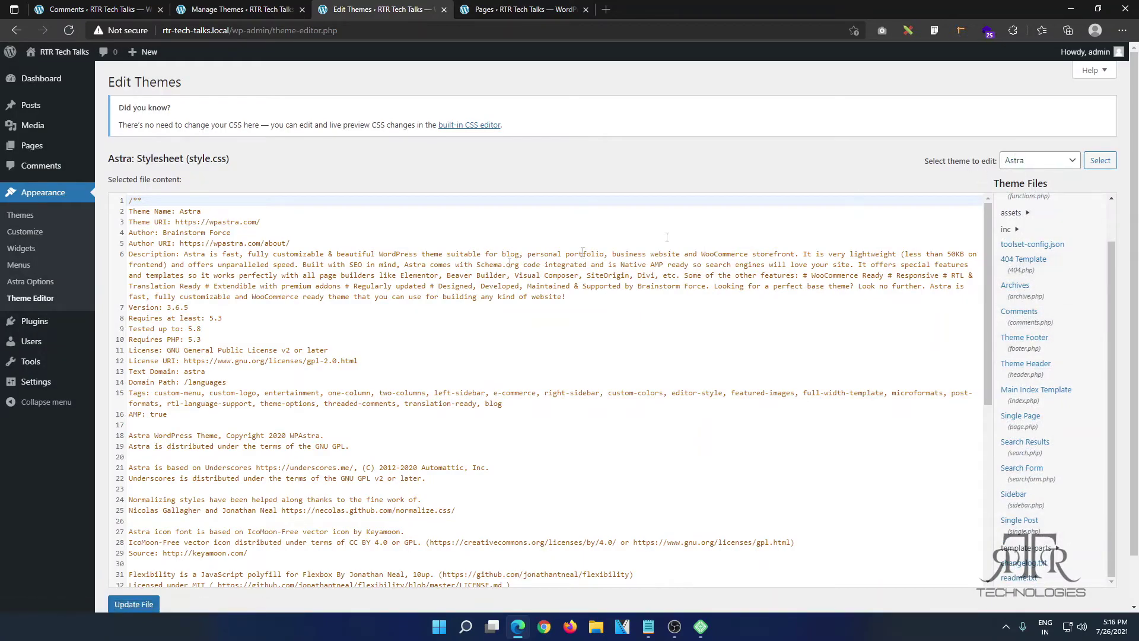
pyautogui.moveTo(50, 328)
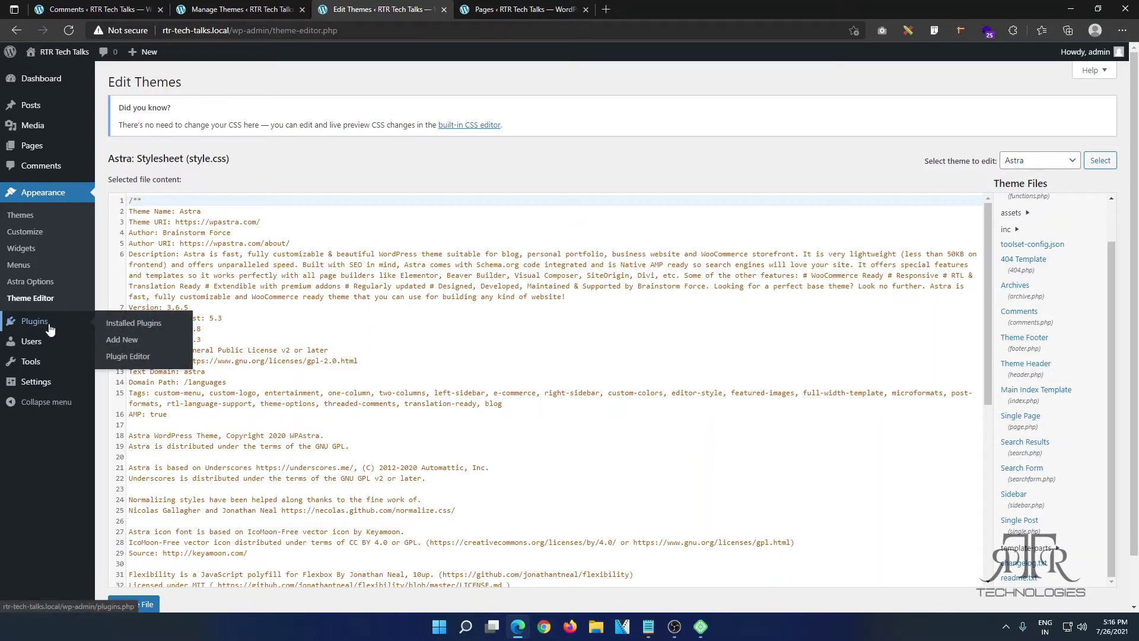
pyautogui.rightClick(138, 328)
pyautogui.click(178, 333)
pyautogui.click(585, 10)
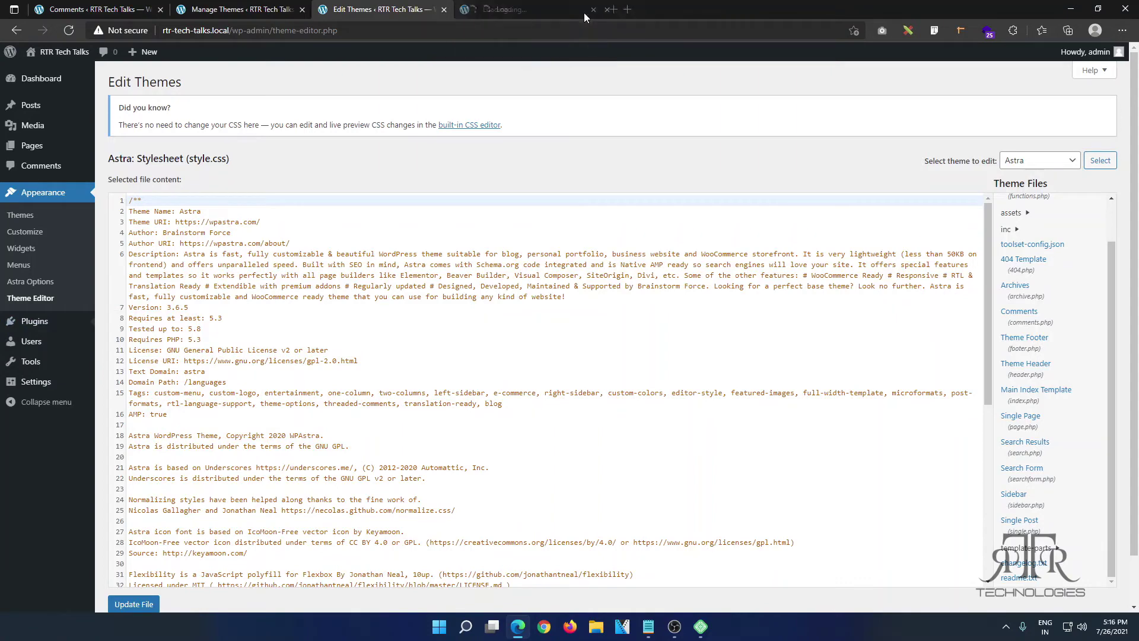
# Step: Search plugins for 'elementor', then install and activate Elementor Website Builder
pyautogui.click(522, 9)
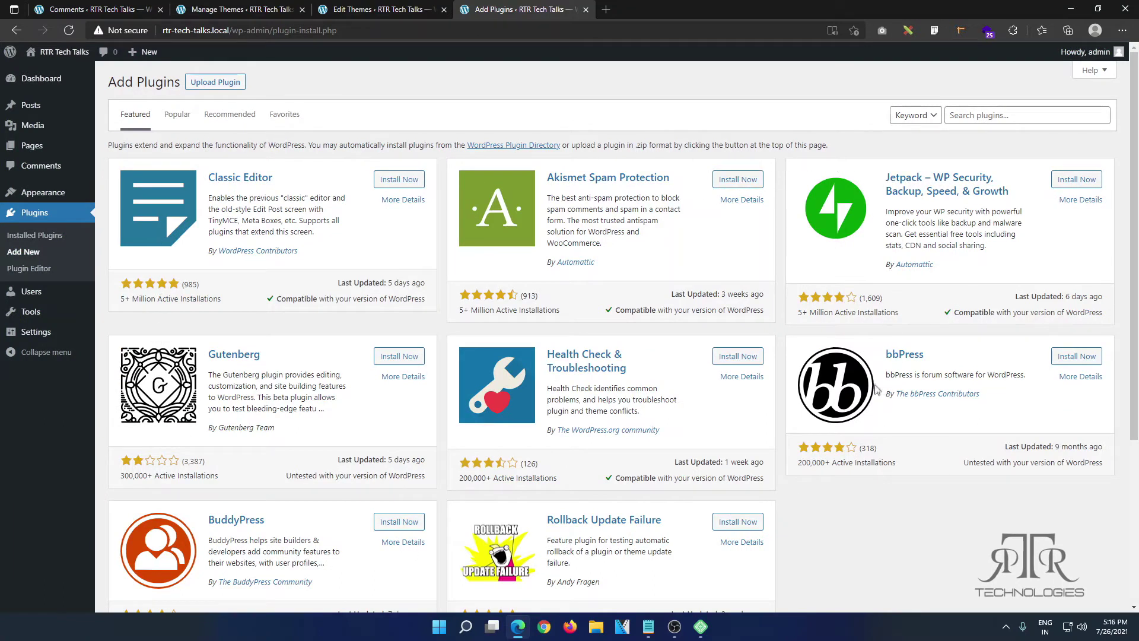
pyautogui.click(1035, 115)
pyautogui.write('elementor')
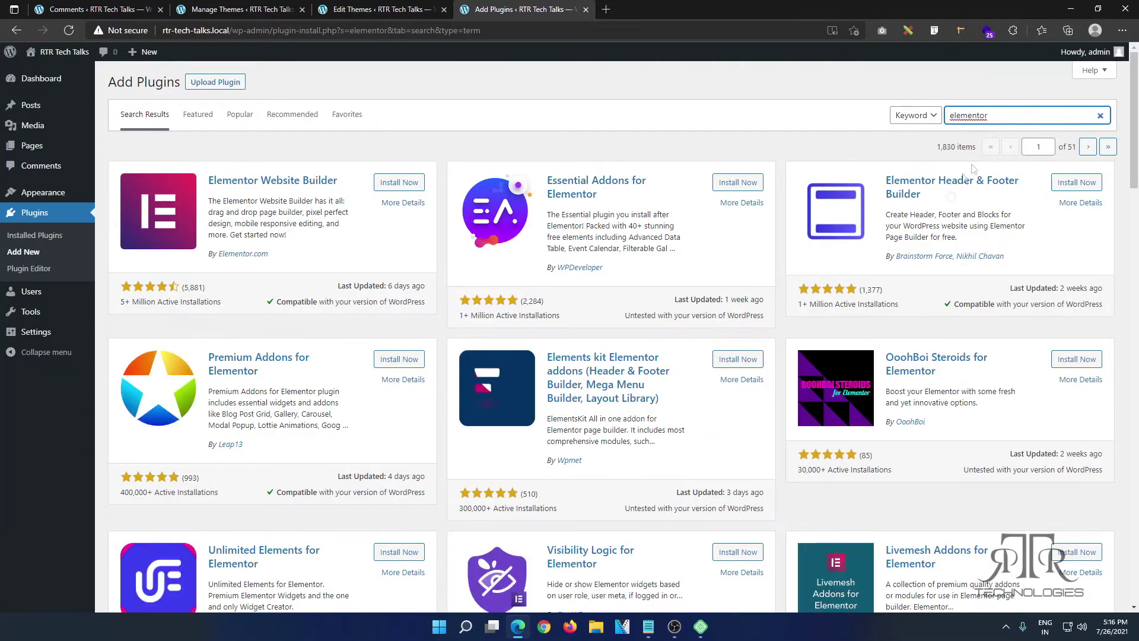
pyautogui.click(398, 183)
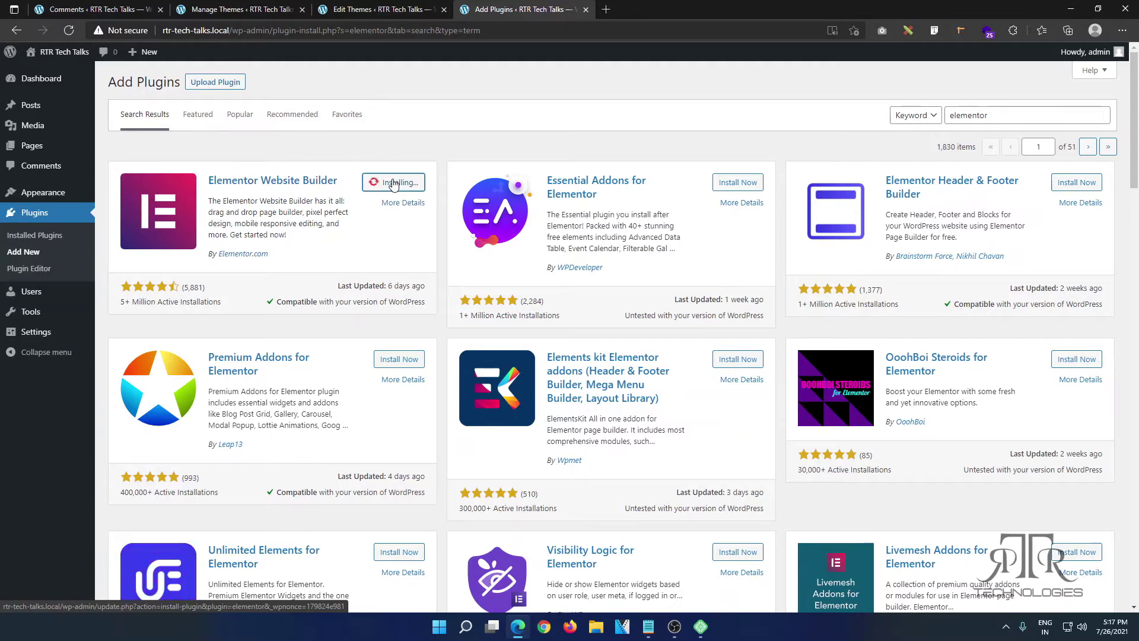
pyautogui.click(393, 185)
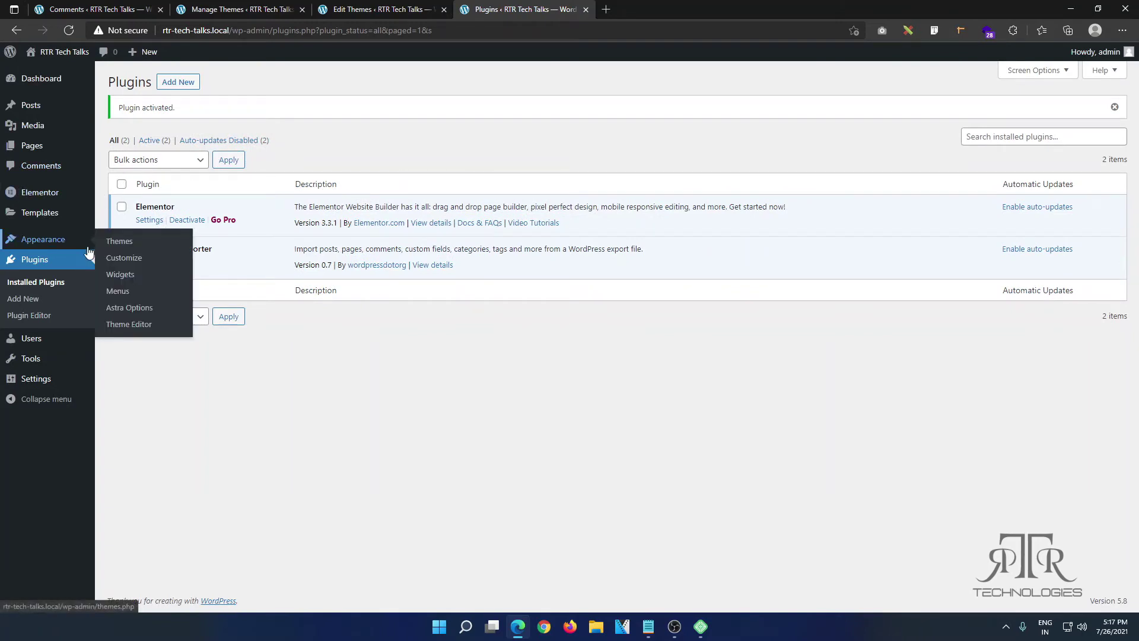
# Step: Load the WordPress Importer plugin's files in the Plugin Editor, accepting its warning
pyautogui.rightClick(24, 319)
pyautogui.click(56, 324)
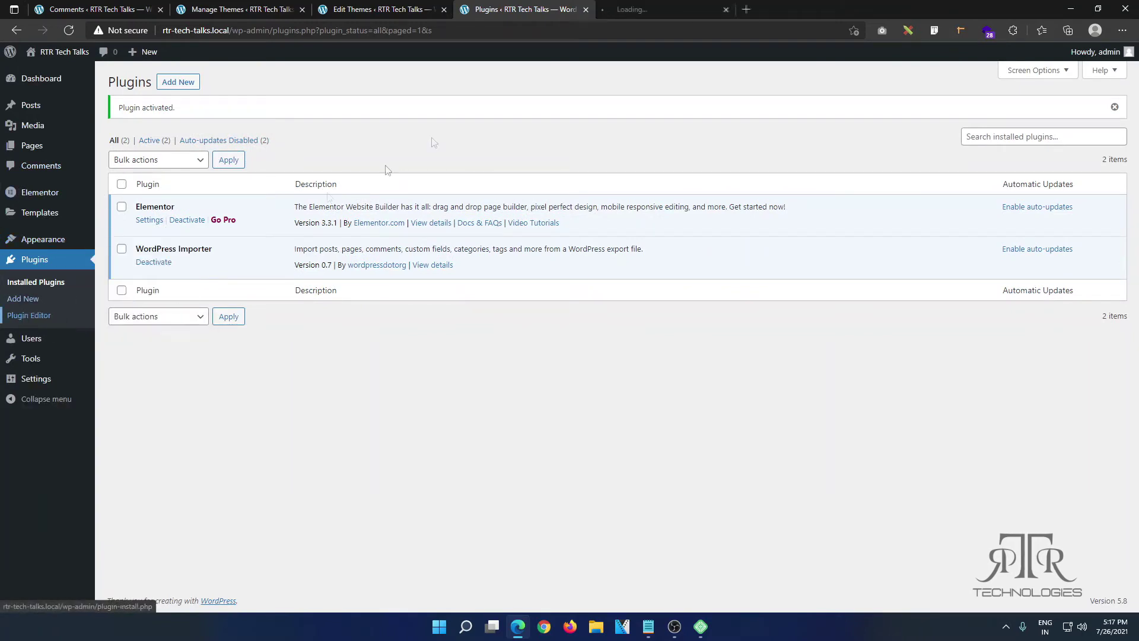
pyautogui.click(636, 9)
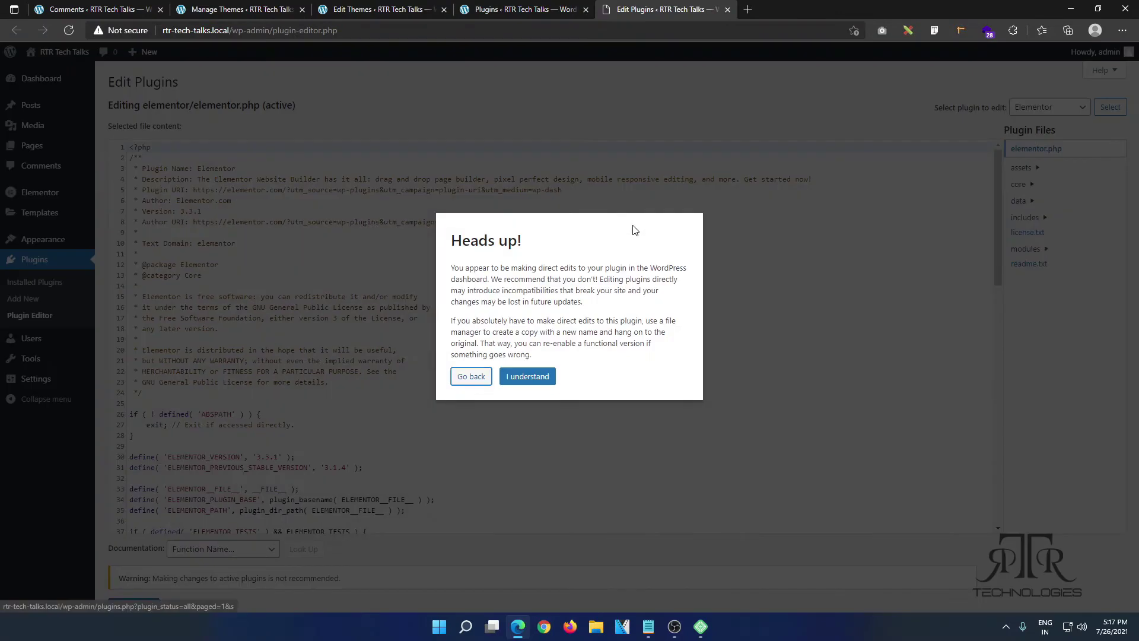
pyautogui.click(539, 380)
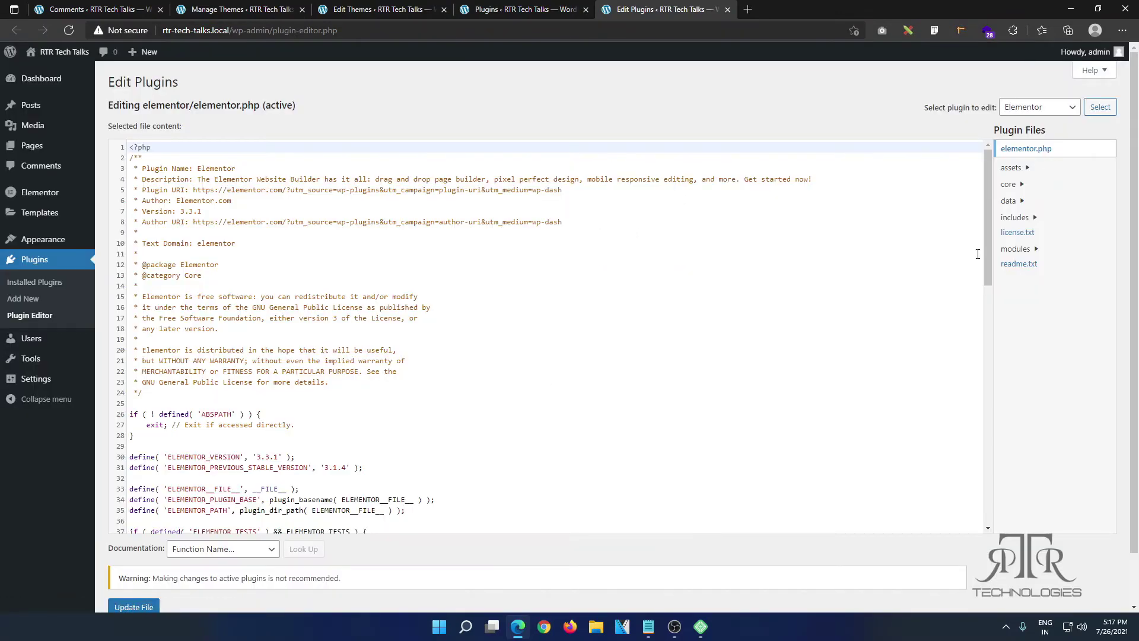
pyautogui.click(1042, 110)
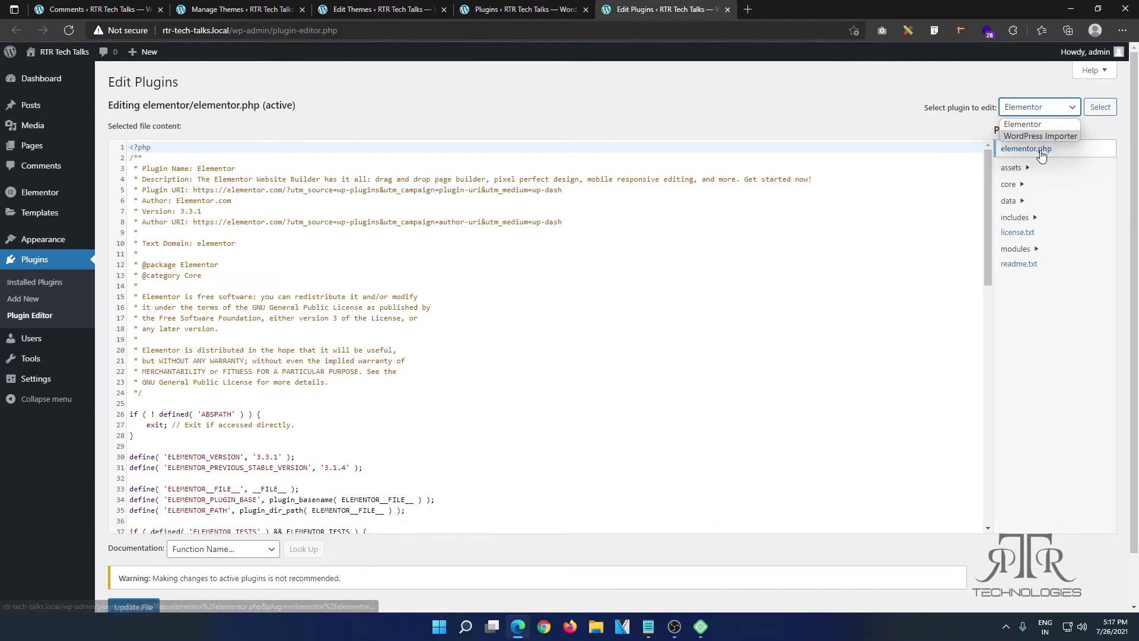
pyautogui.click(1045, 136)
pyautogui.click(1094, 112)
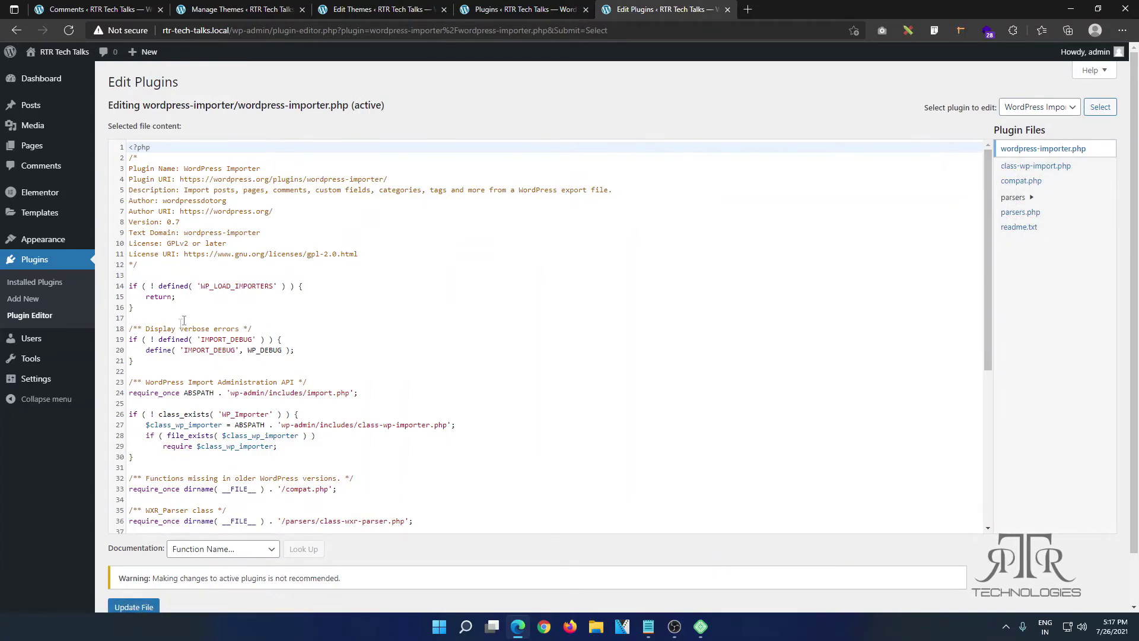
# Step: Open Users > All Users in a new tab and close the Plugins tab
pyautogui.moveTo(45, 340)
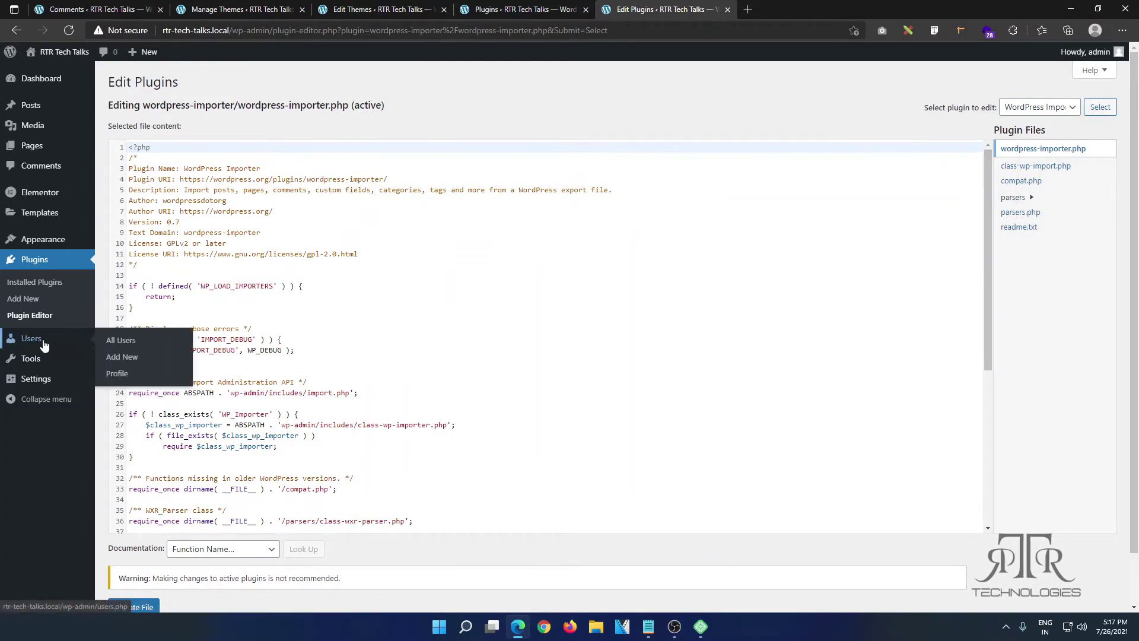
pyautogui.rightClick(124, 343)
pyautogui.click(145, 351)
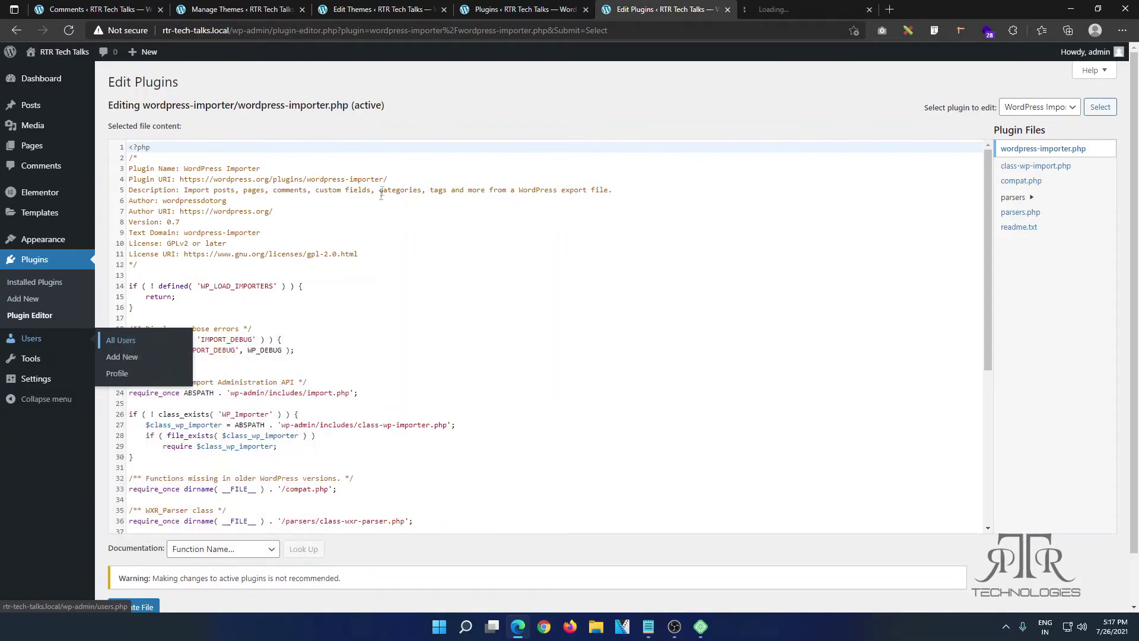
pyautogui.click(586, 10)
# Step: On the Add New User form, enter the username, e-mail, first and last name
pyautogui.click(587, 10)
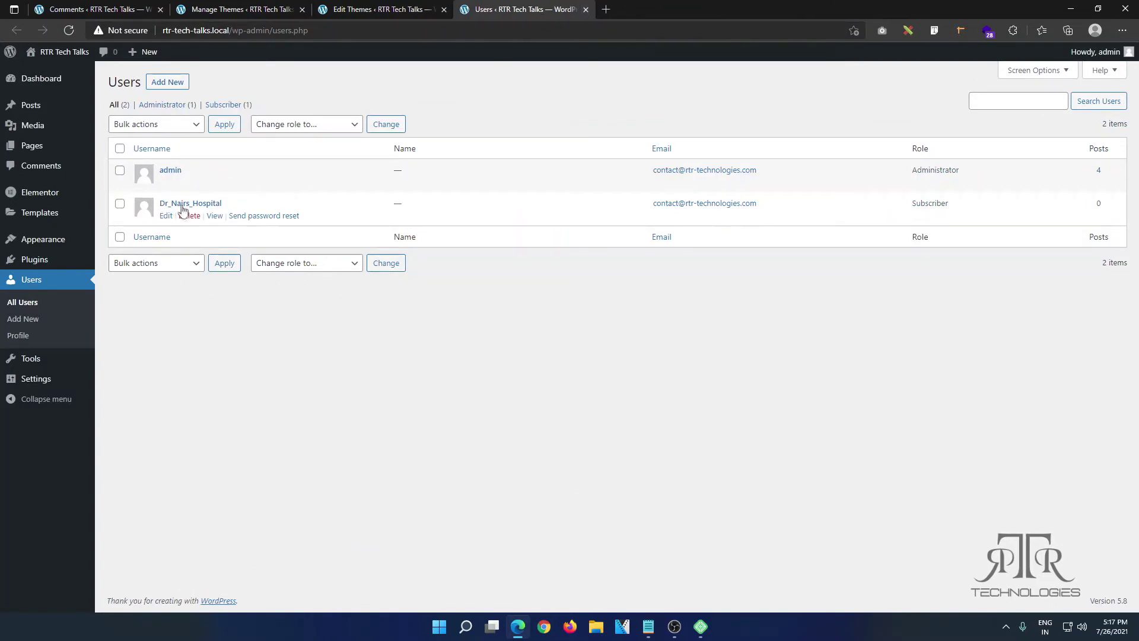
pyautogui.moveTo(198, 217)
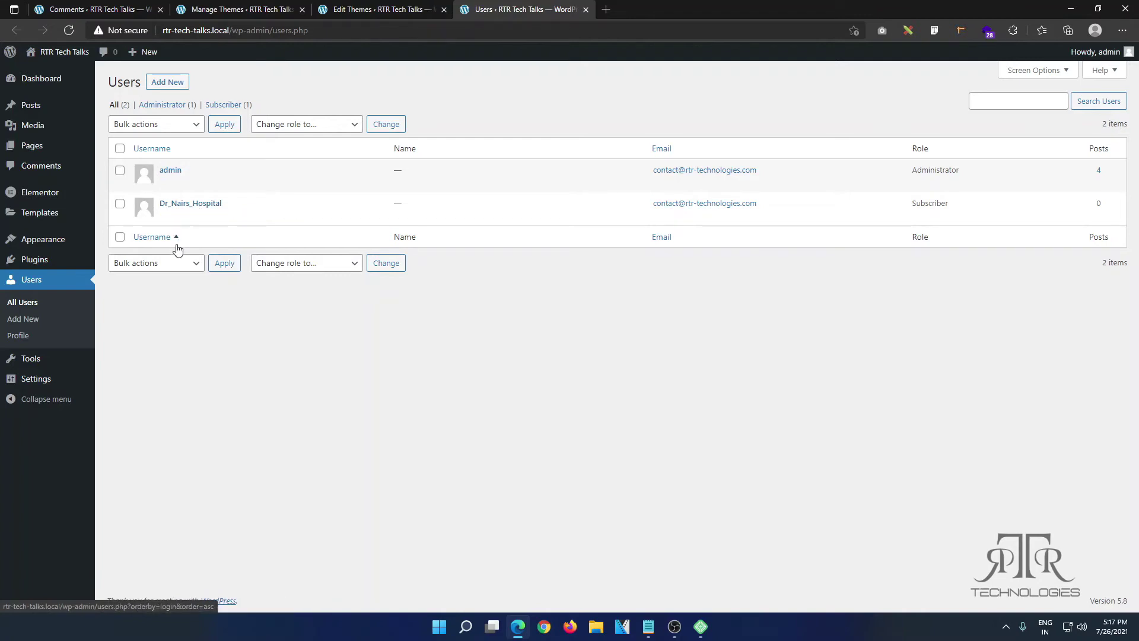
pyautogui.click(24, 324)
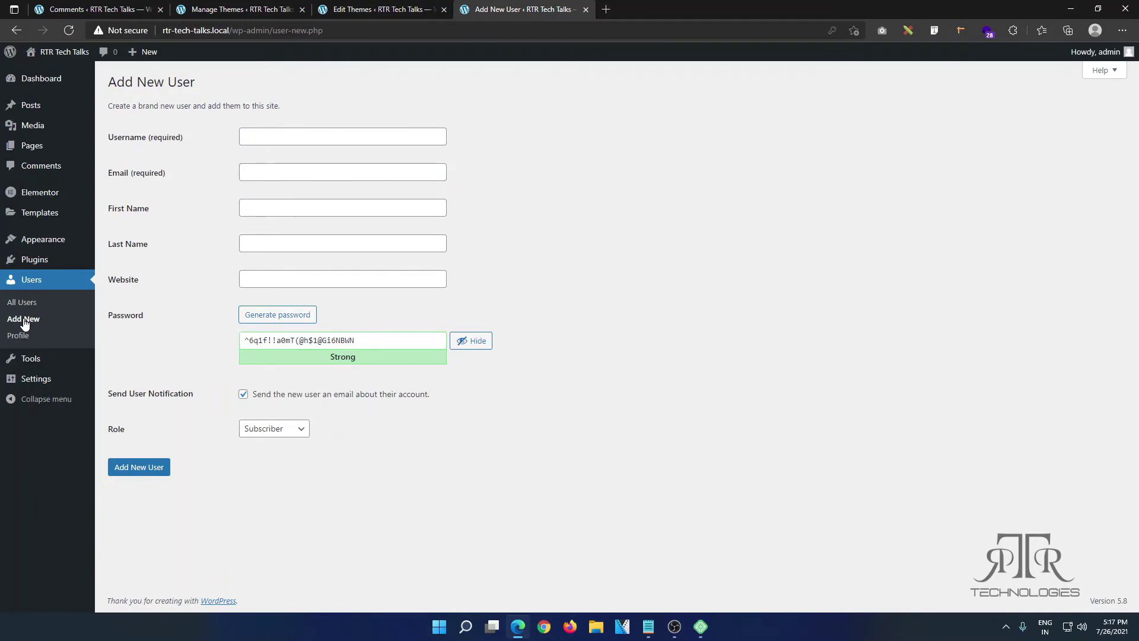
pyautogui.click(331, 137)
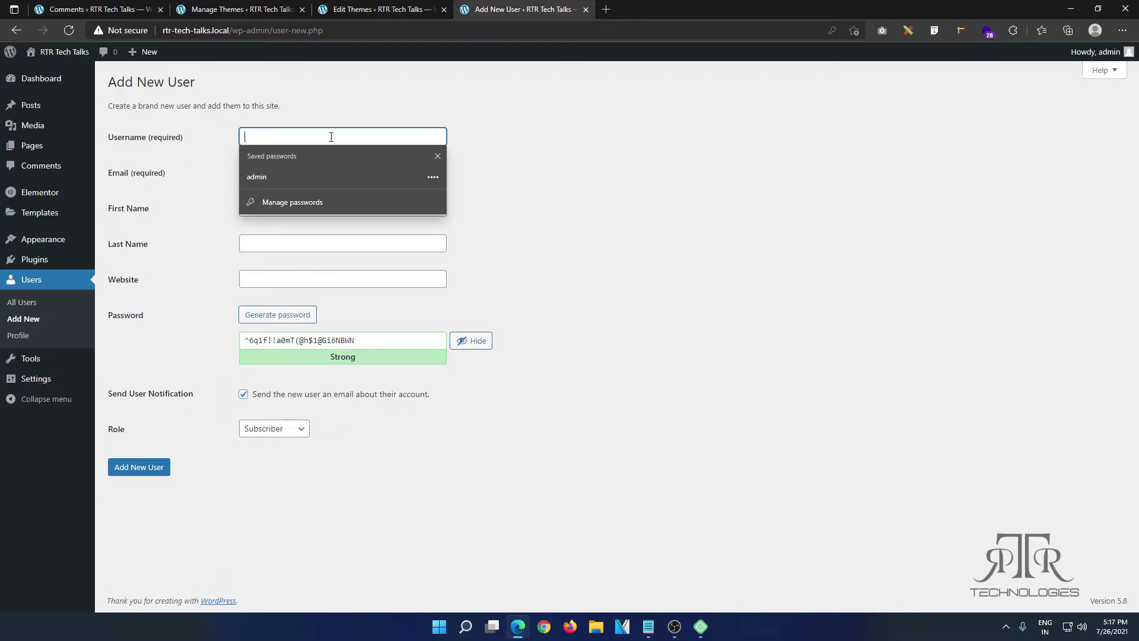
pyautogui.write('Lorem Ipsum')
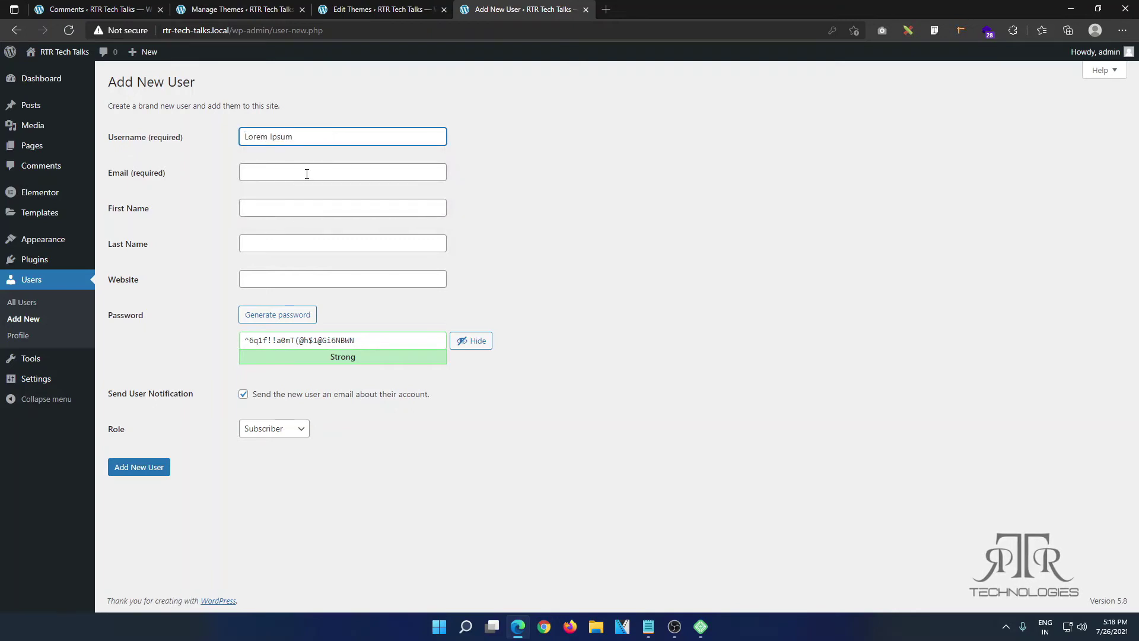
pyautogui.click(306, 174)
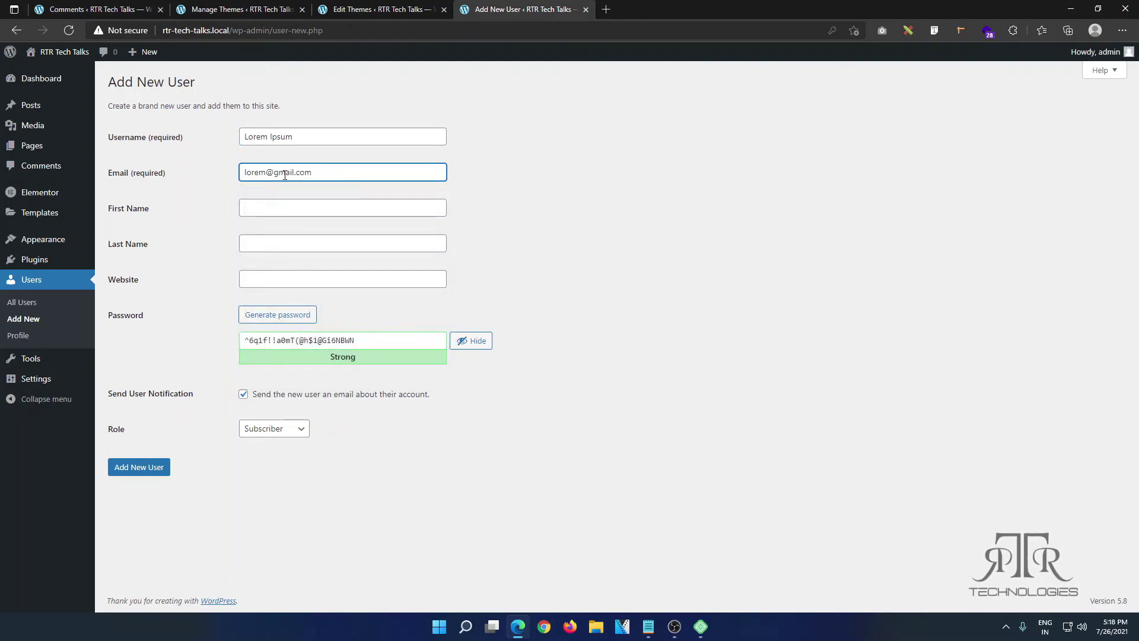
pyautogui.click(277, 209)
pyautogui.write('Tom')
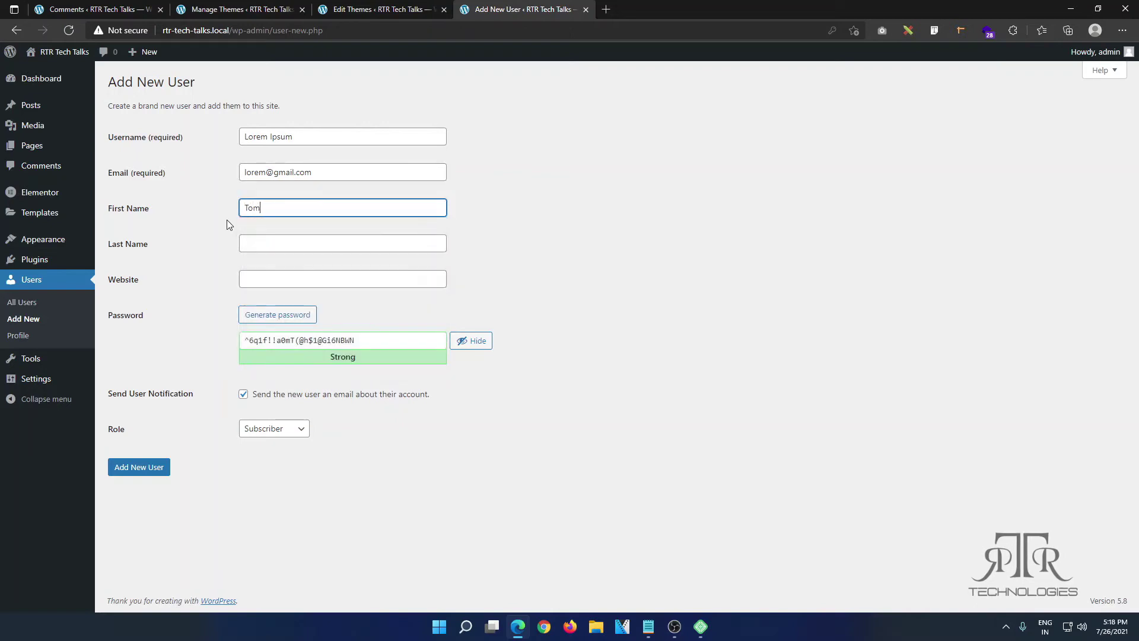
pyautogui.click(263, 245)
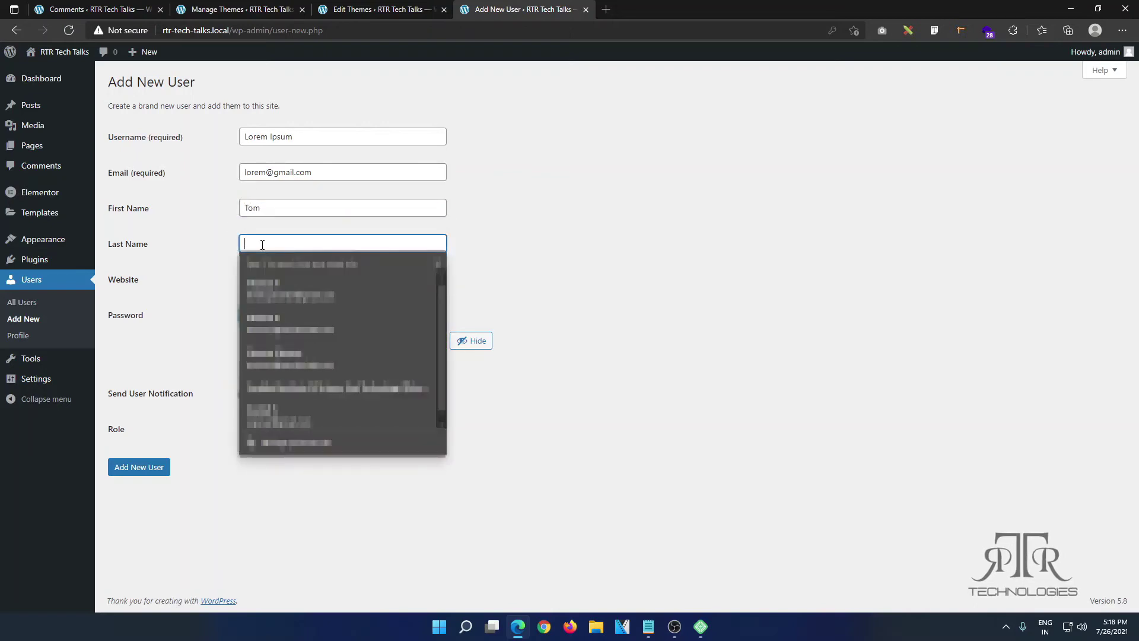
pyautogui.write('T')
# Step: Replace the generated password with a weak one, confirm it, and pick Administrator role
pyautogui.click(467, 307)
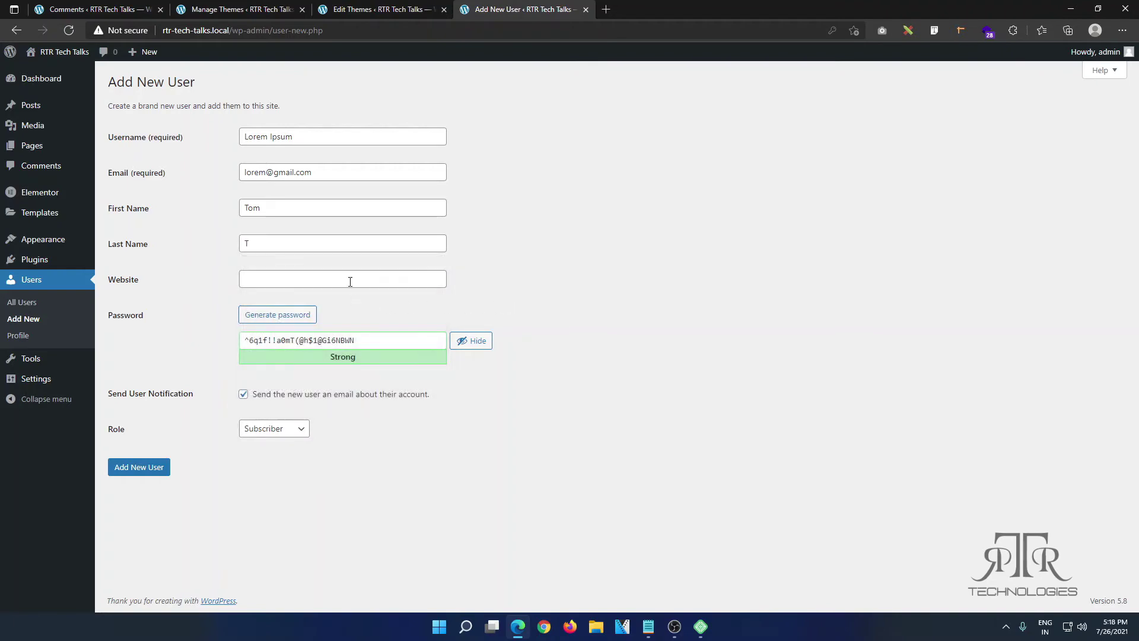
pyautogui.moveTo(373, 334); pyautogui.dragTo(211, 346)
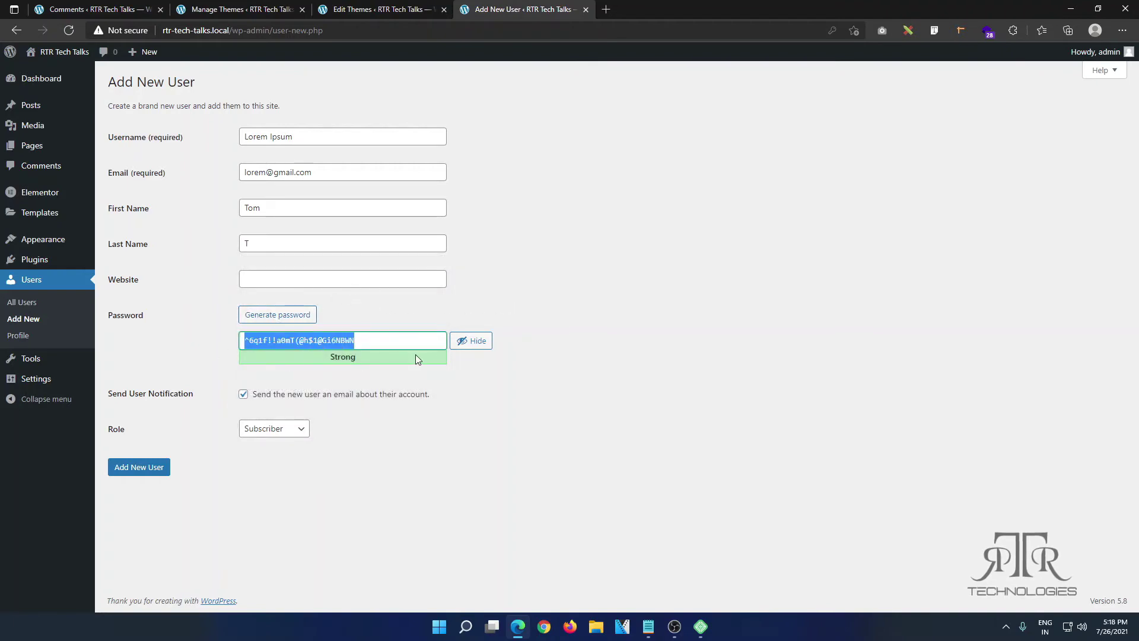
pyautogui.press('BackSpace')
pyautogui.write('1234')
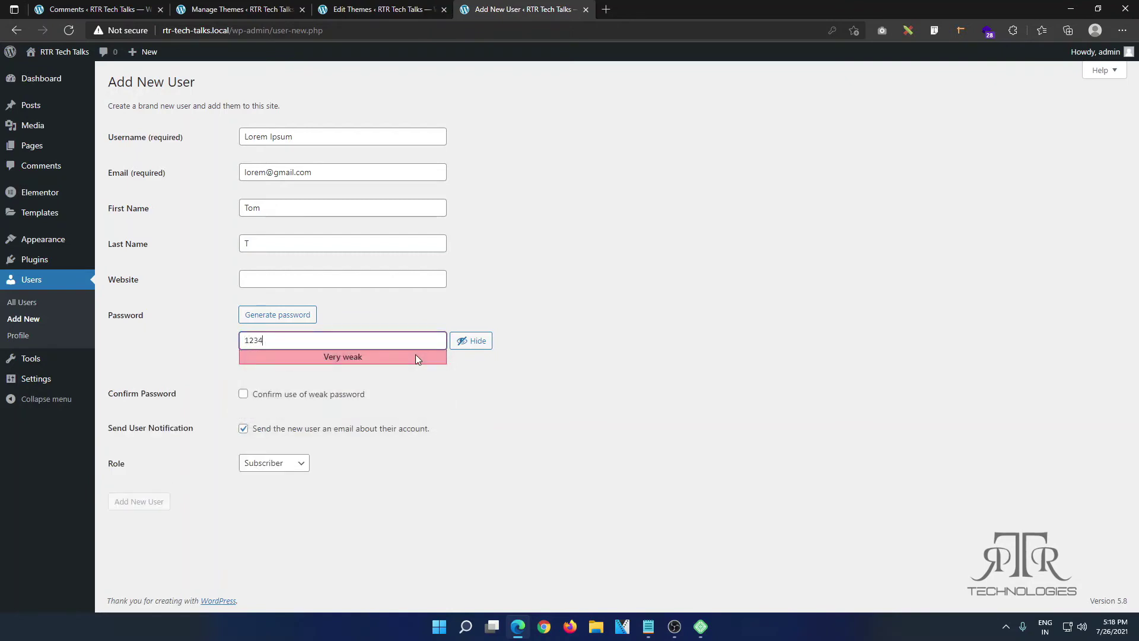
pyautogui.click(263, 396)
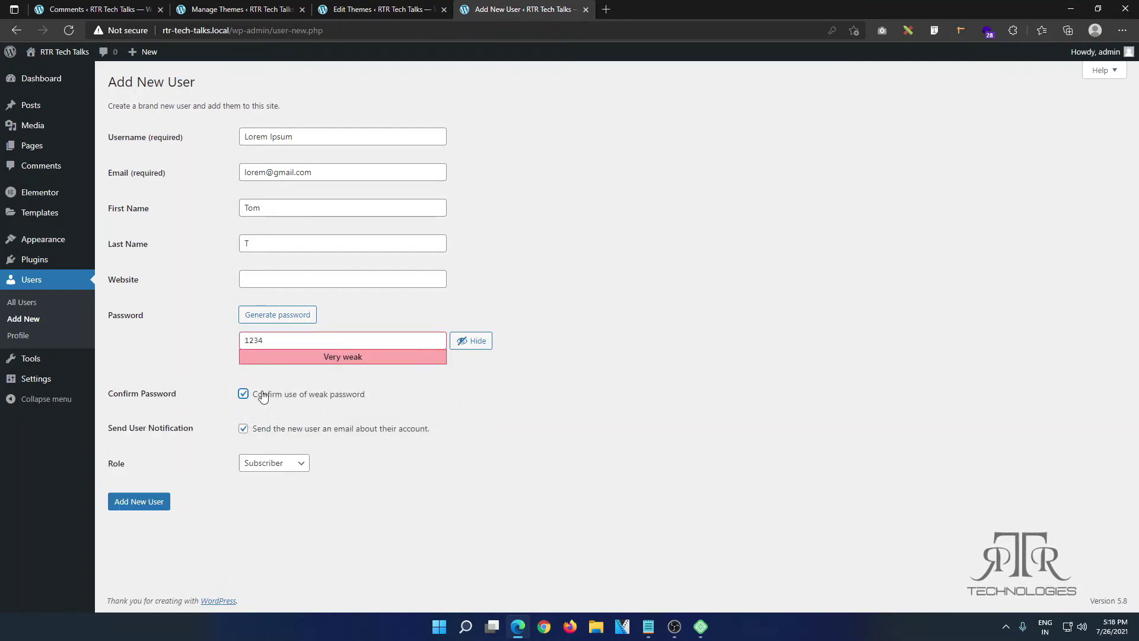
pyautogui.click(285, 465)
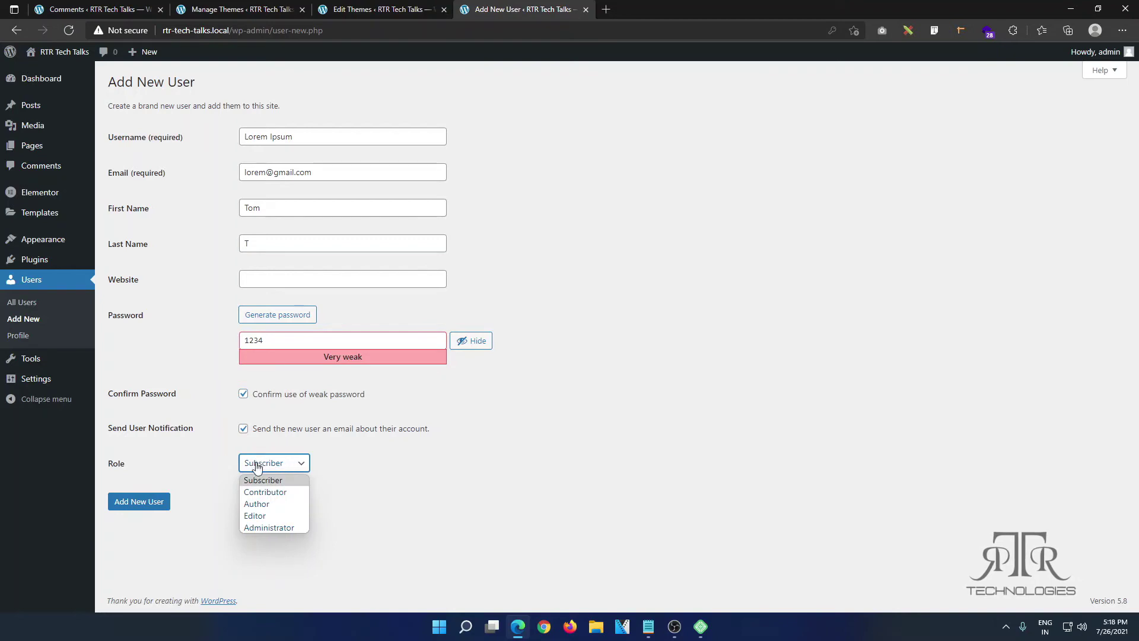
pyautogui.click(262, 528)
# Step: Add the new Administrator user and let Edge save its password
pyautogui.click(162, 502)
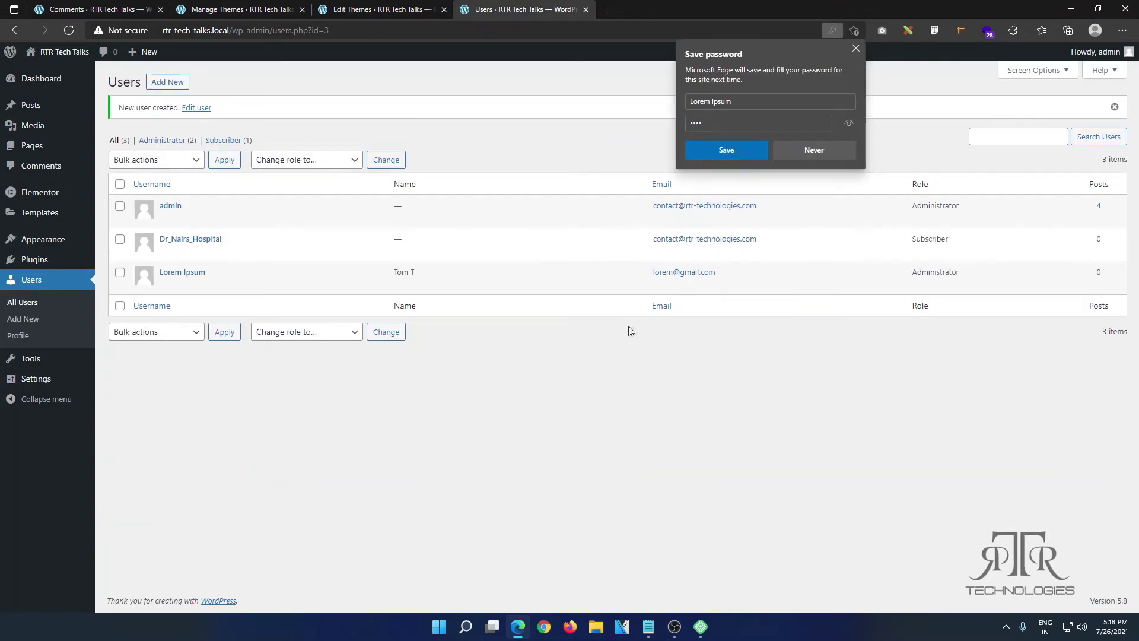
pyautogui.click(757, 153)
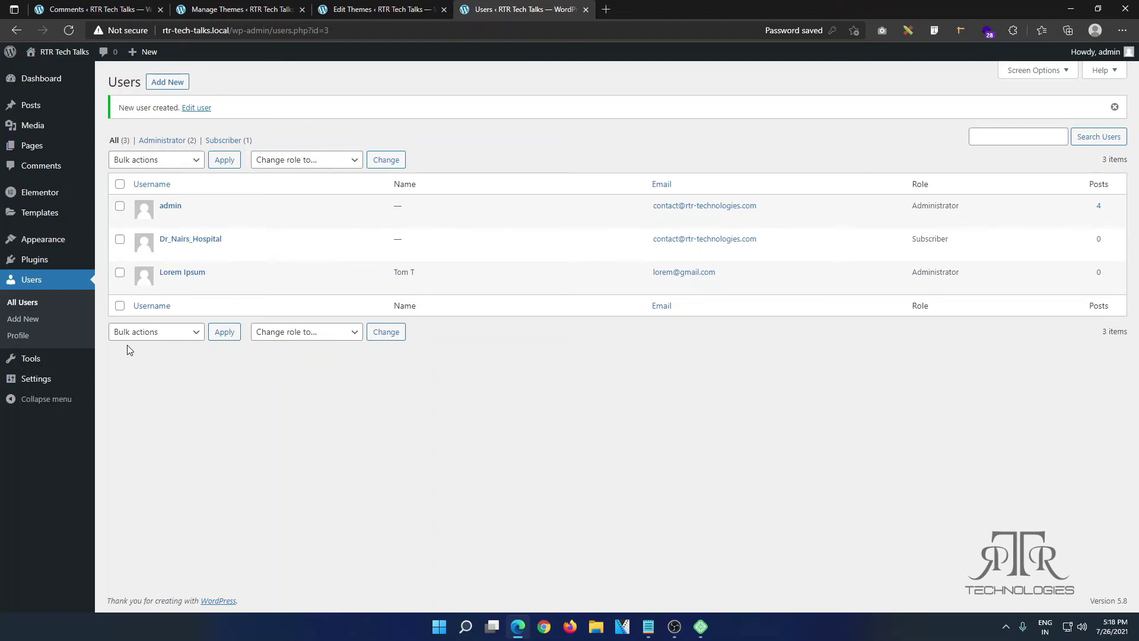
pyautogui.moveTo(19, 365)
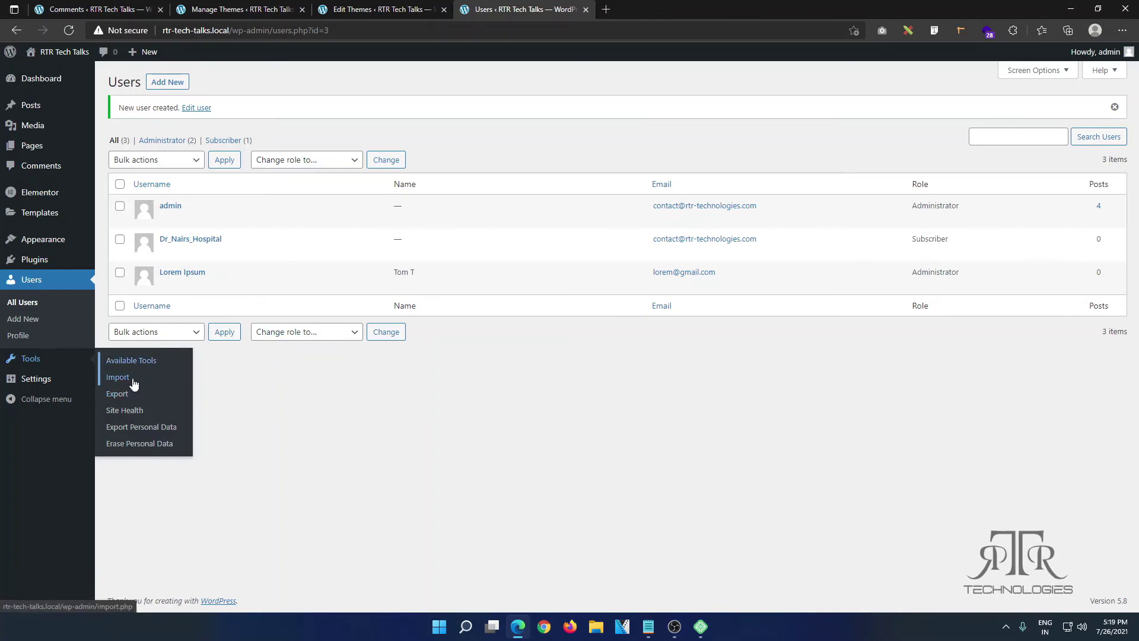
# Step: Download a posts-only export with all categories, authors and statuses, then view Site Health
pyautogui.click(126, 395)
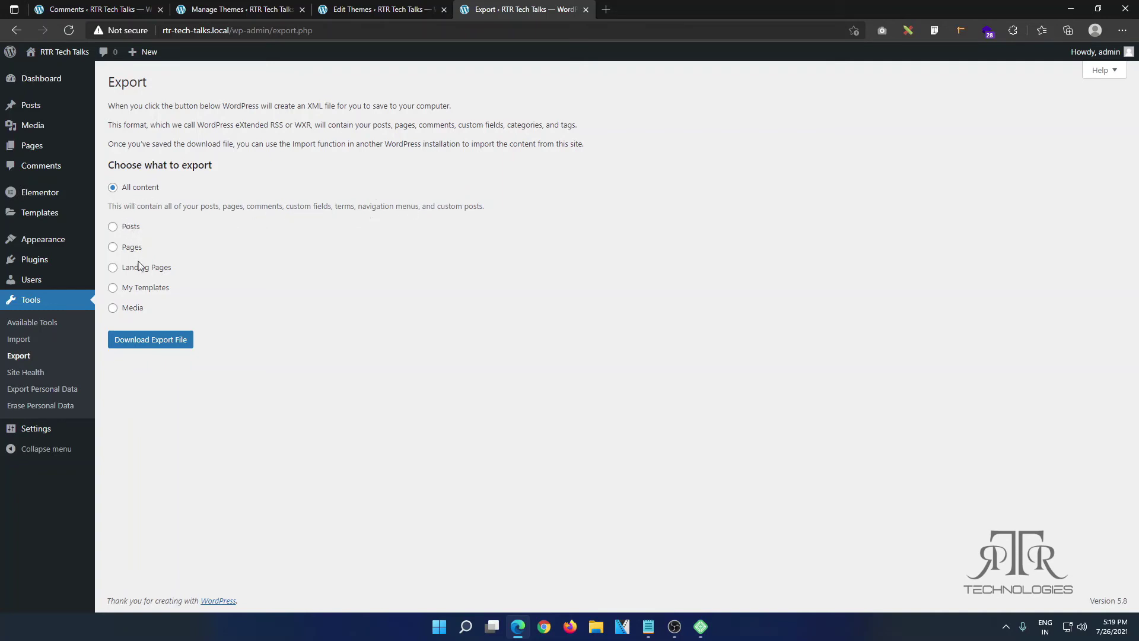
pyautogui.click(116, 226)
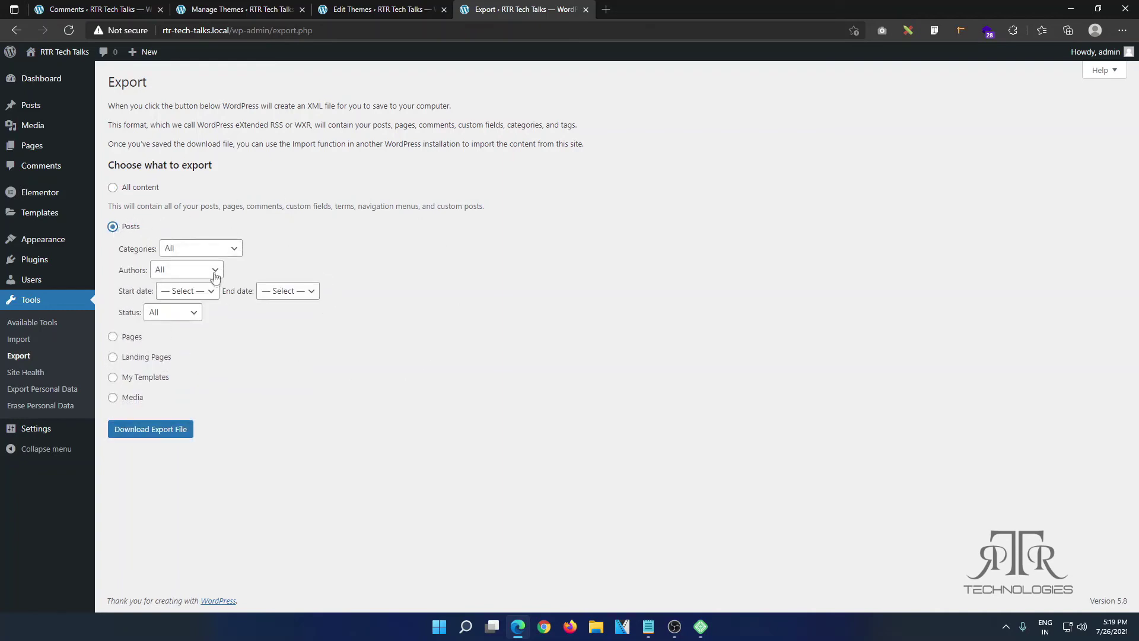
pyautogui.click(224, 248)
pyautogui.click(206, 267)
pyautogui.click(206, 275)
pyautogui.click(206, 274)
pyautogui.click(194, 320)
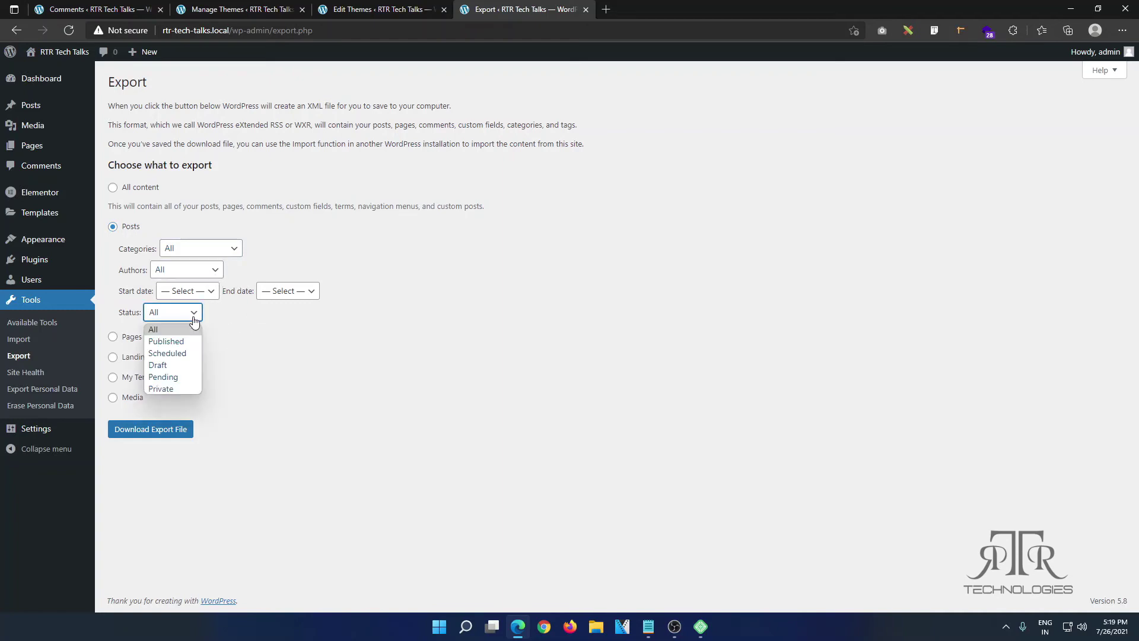
pyautogui.click(194, 320)
pyautogui.click(177, 438)
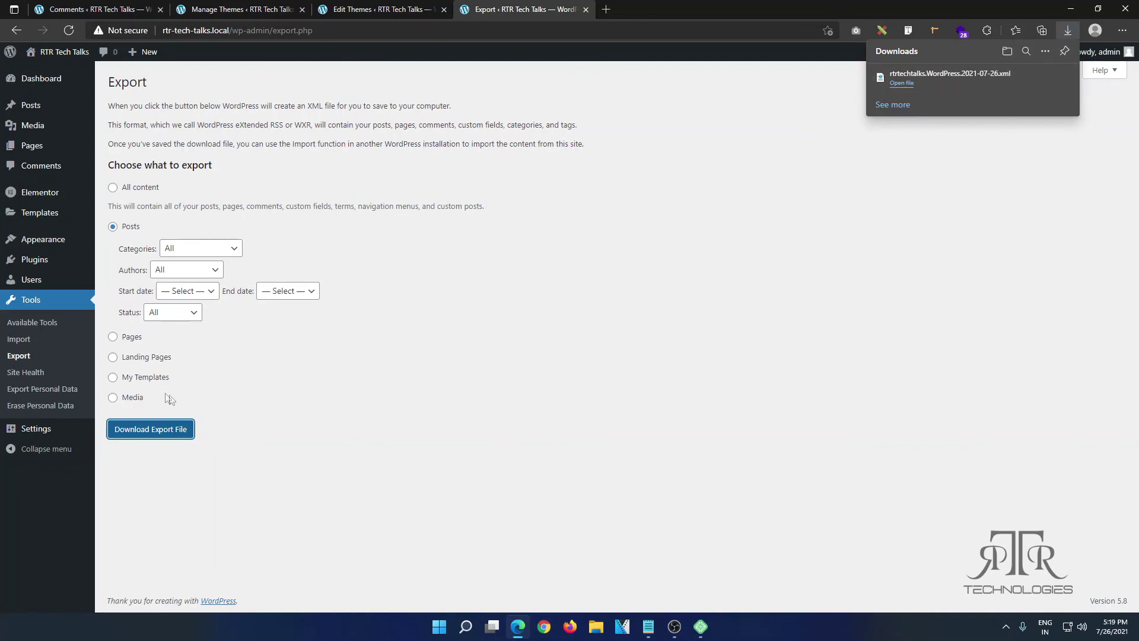
pyautogui.click(30, 375)
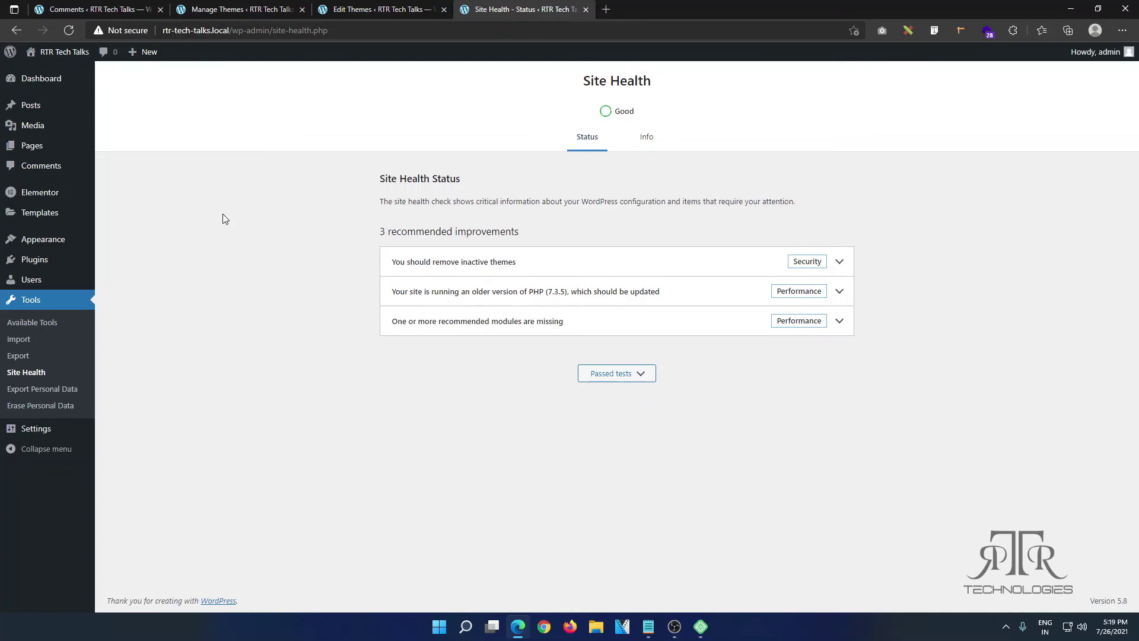
# Step: View the Export Personal Data page, then go to Settings > General showing the RTR Tech Talks site settings
pyautogui.click(41, 389)
pyautogui.moveTo(35, 430)
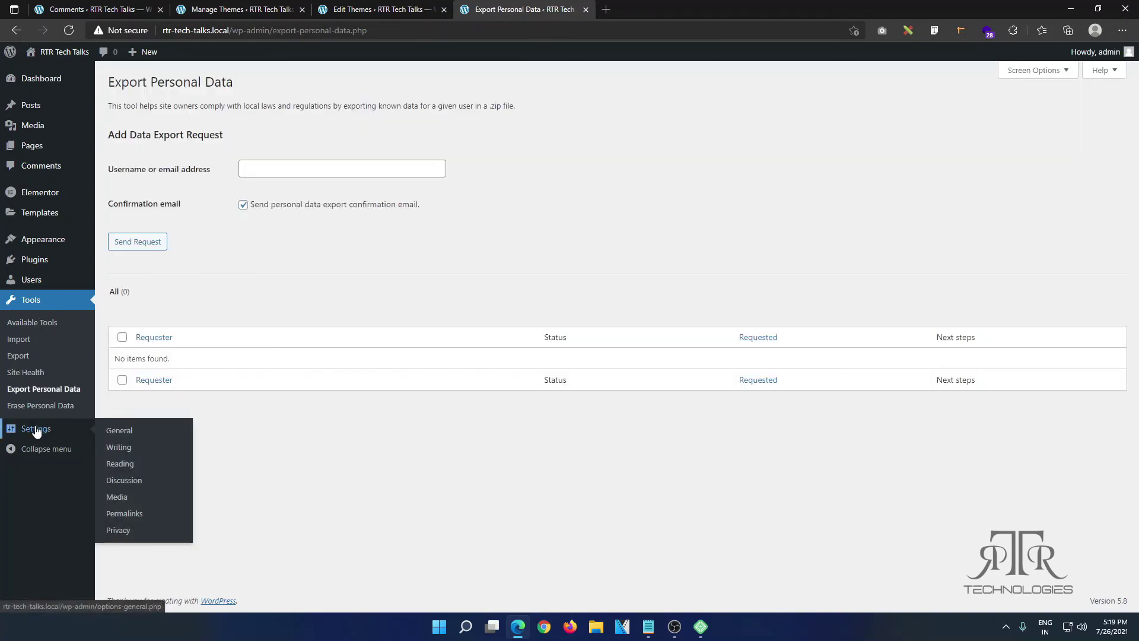
pyautogui.click(128, 435)
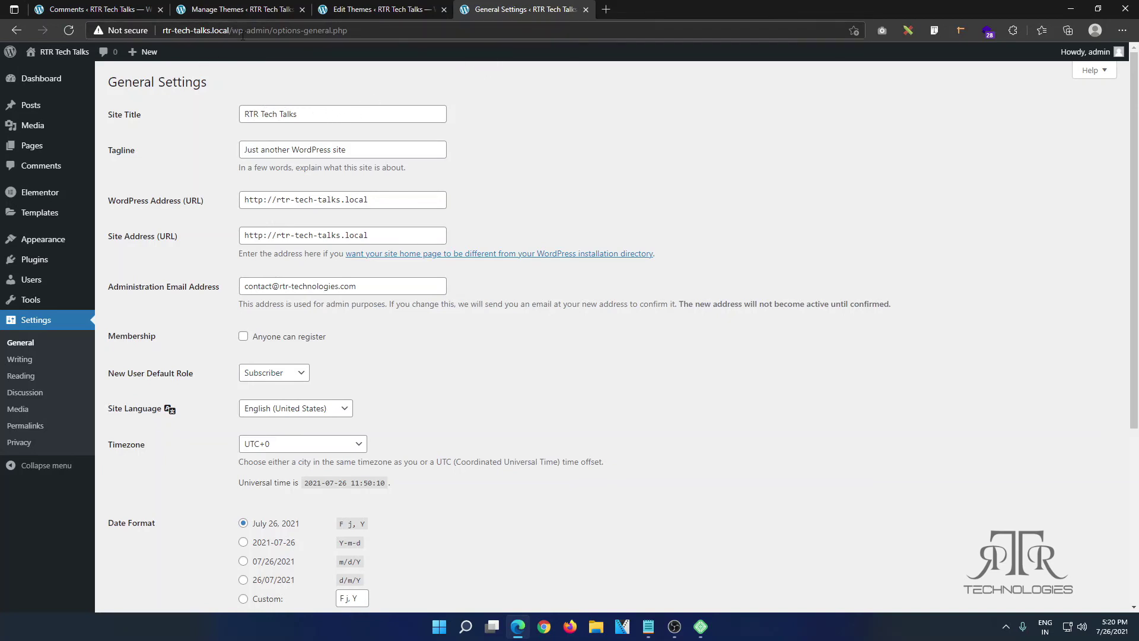
# Step: Copy the site address and load the live site's home page in a new browser tab
pyautogui.moveTo(229, 30); pyautogui.dragTo(159, 30)
pyautogui.hotkey('ctrl', 'c')
pyautogui.hotkey('ctrl', 't')
pyautogui.hotkey('ctrl', 'v')
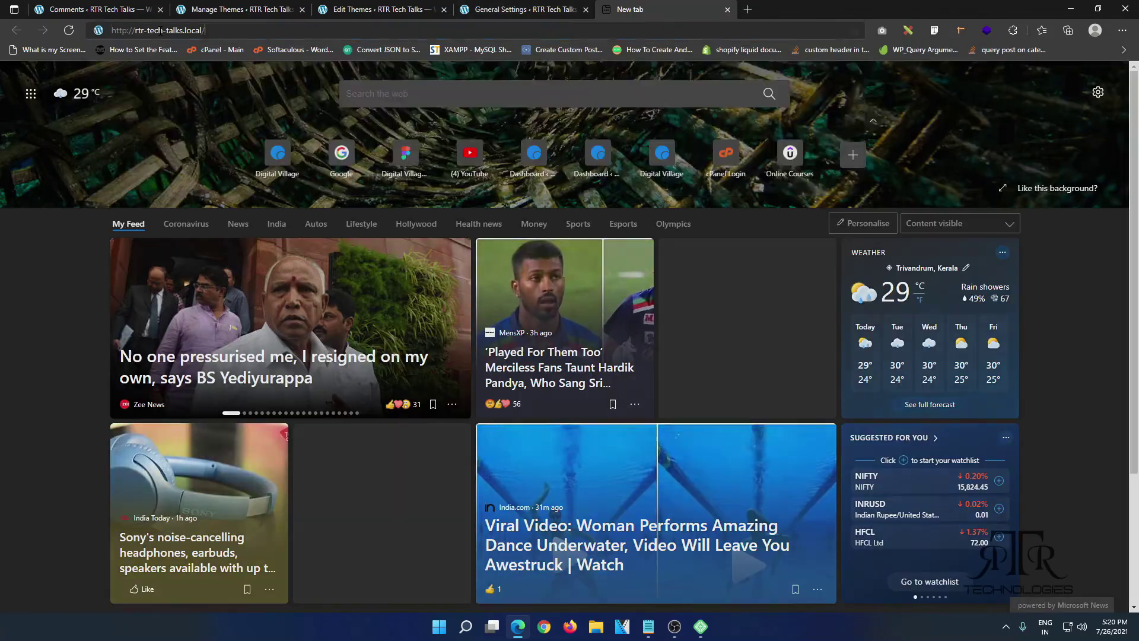
pyautogui.press('Return')
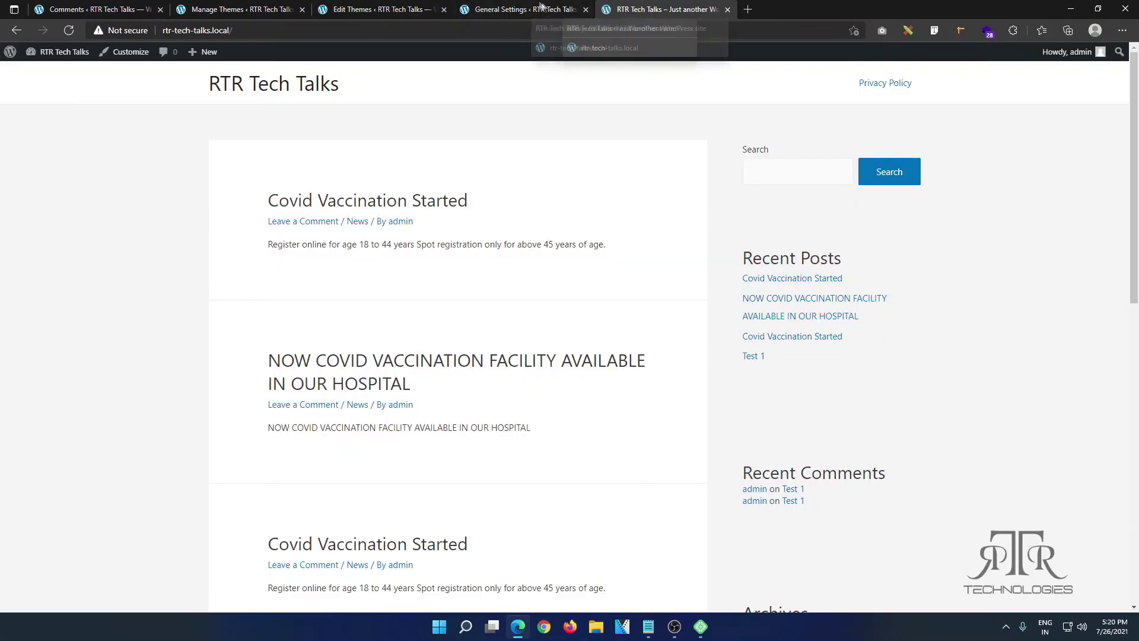
# Step: Return to the General Settings tab, scroll through it, and move on to Writing settings
pyautogui.click(540, 5)
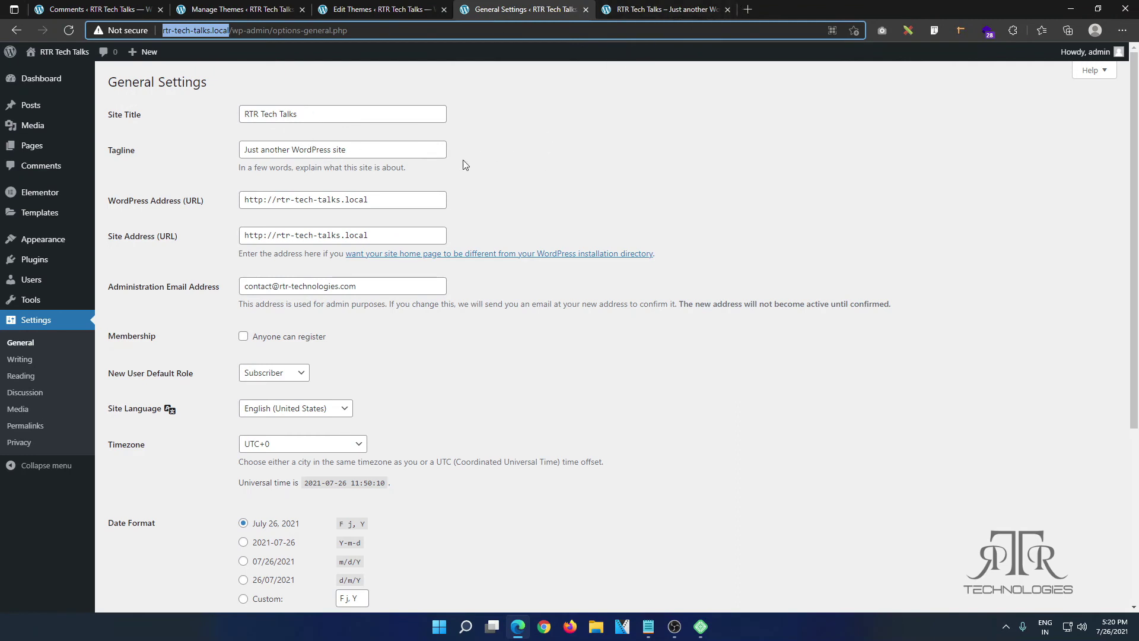
pyautogui.scroll(-1, 486, 235)
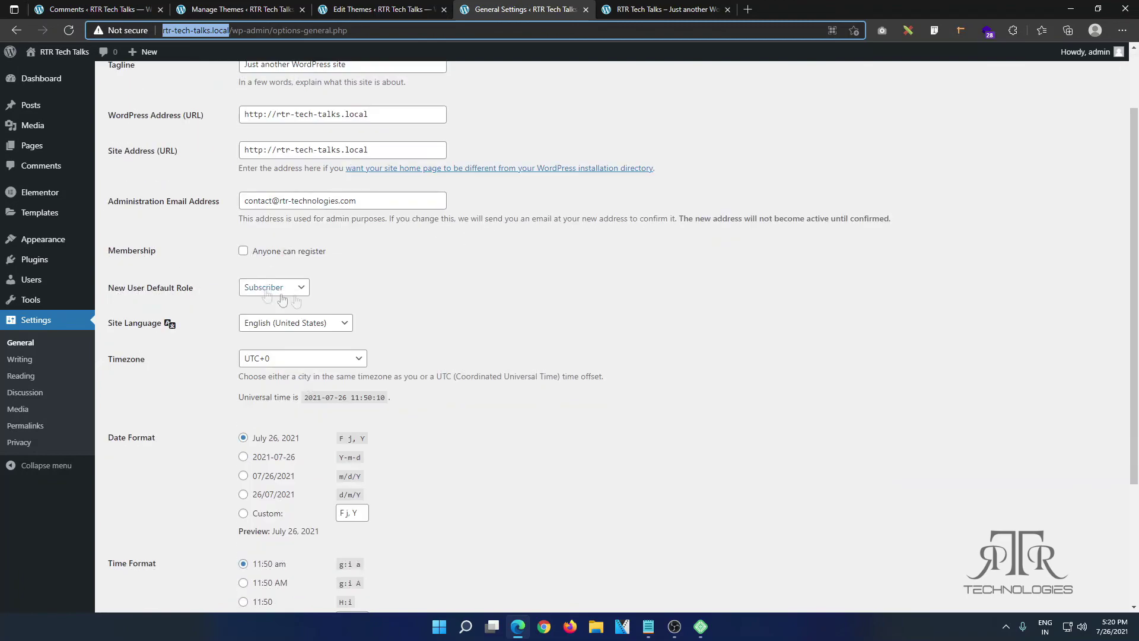
pyautogui.scroll(-2, 487, 290)
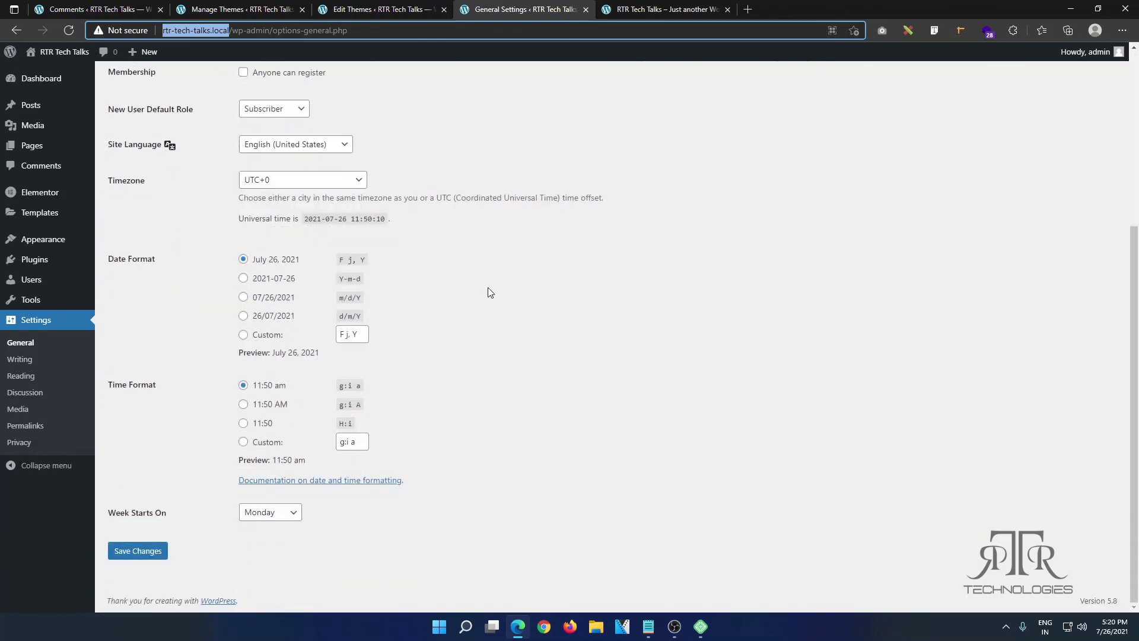
pyautogui.click(52, 367)
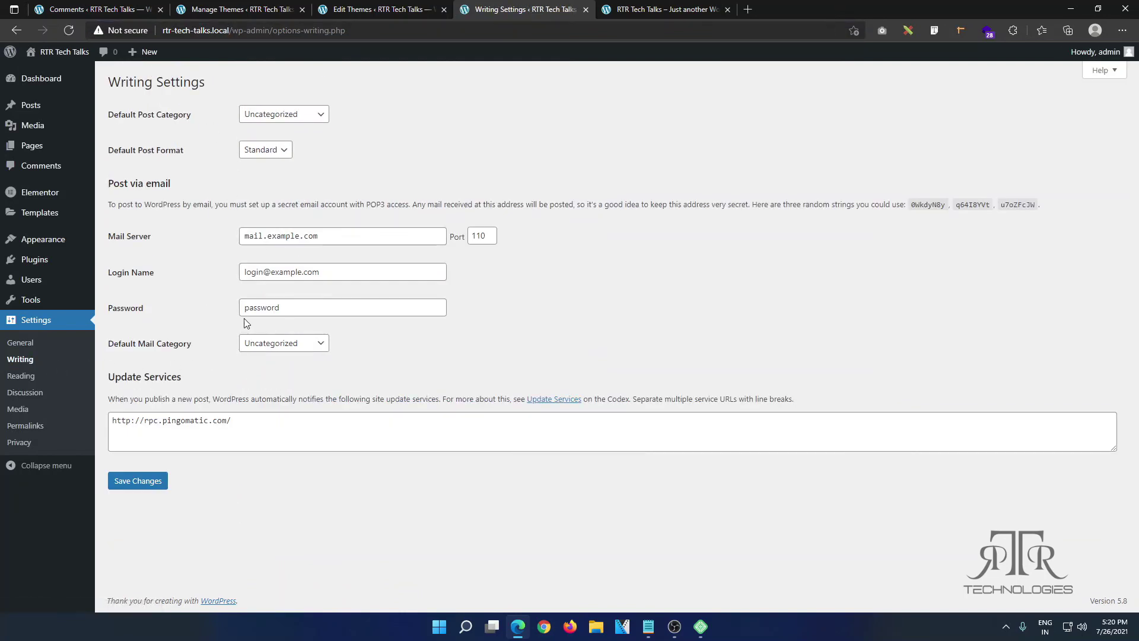
# Step: Look over the Reading settings page, then the Media settings page
pyautogui.click(29, 377)
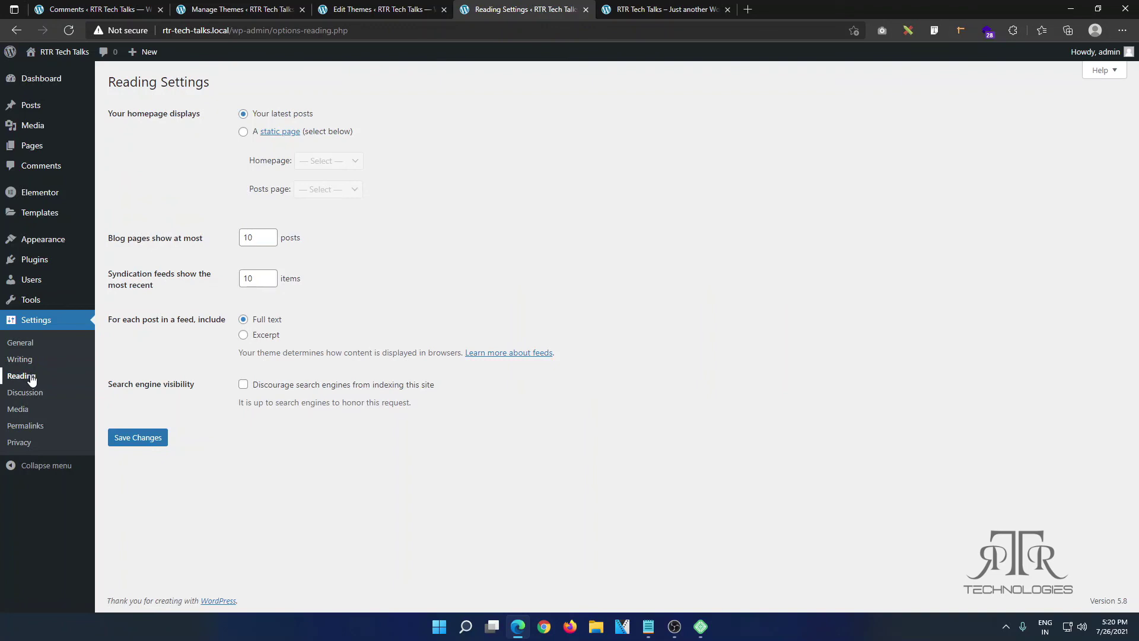
pyautogui.click(21, 412)
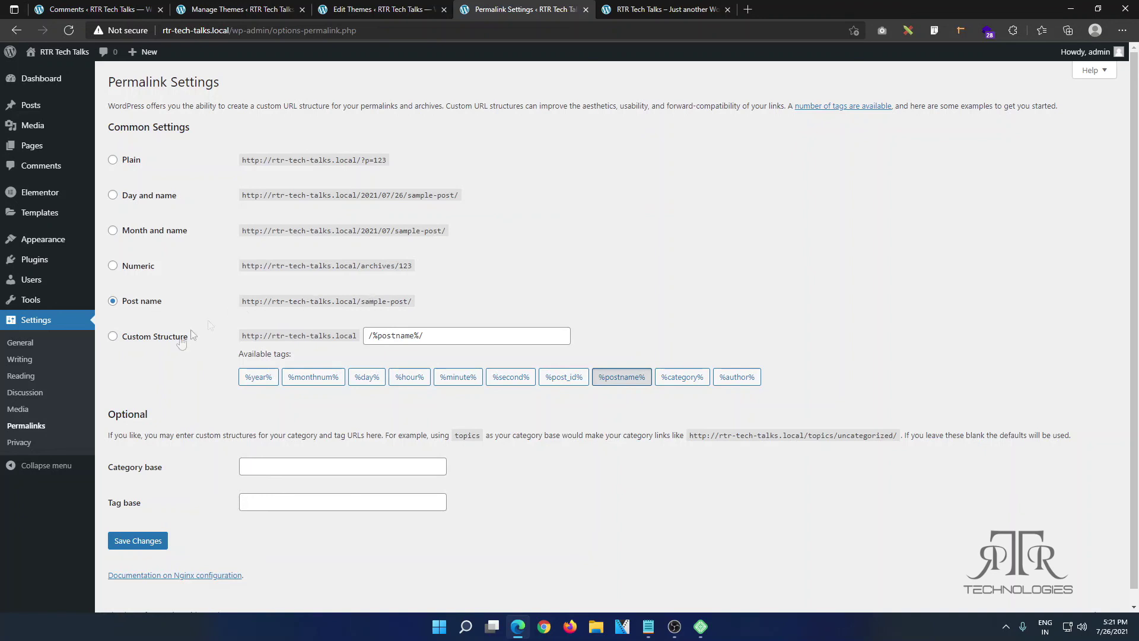
# Step: View Privacy Settings with Privacy Policy as the policy page, then collapse and re-expand the sidebar
pyautogui.click(21, 442)
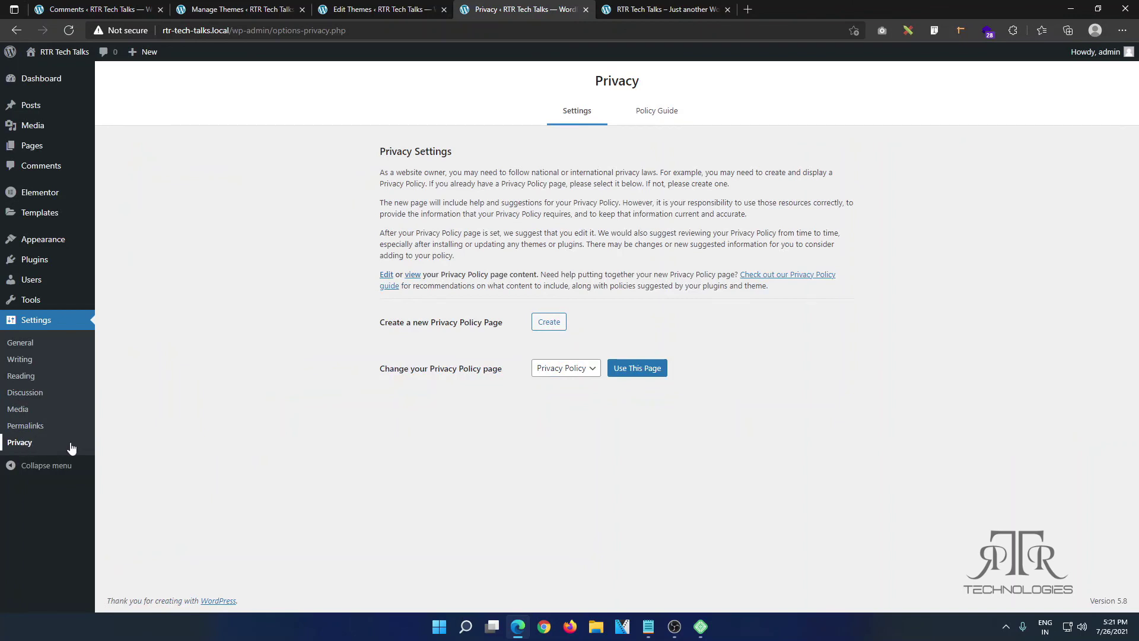
pyautogui.click(42, 464)
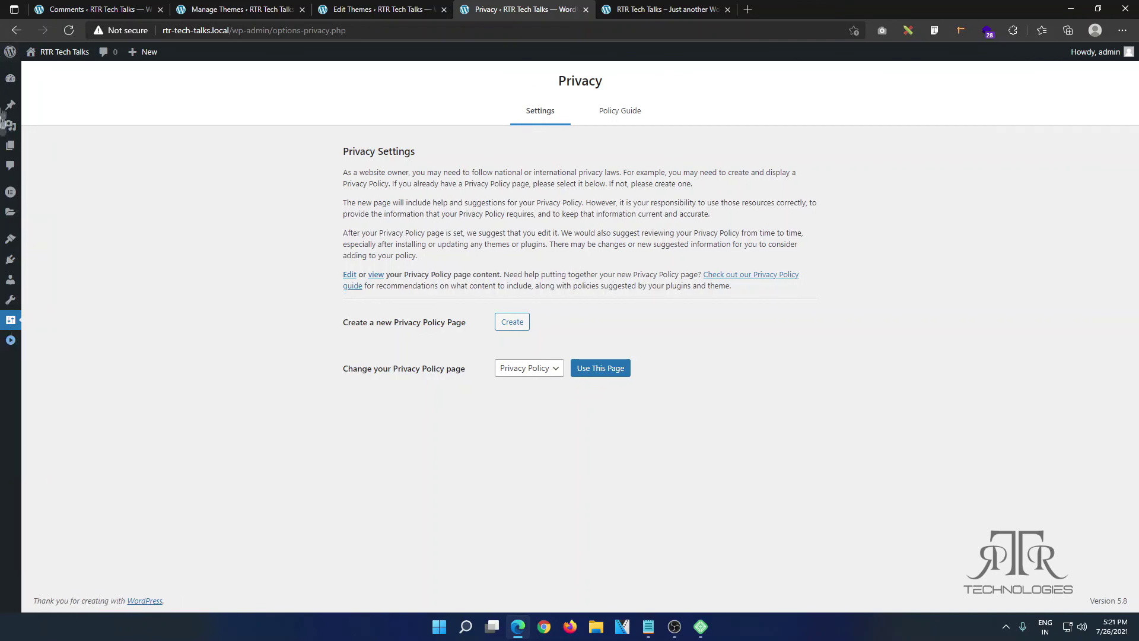
pyautogui.click(10, 341)
pyautogui.click(10, 342)
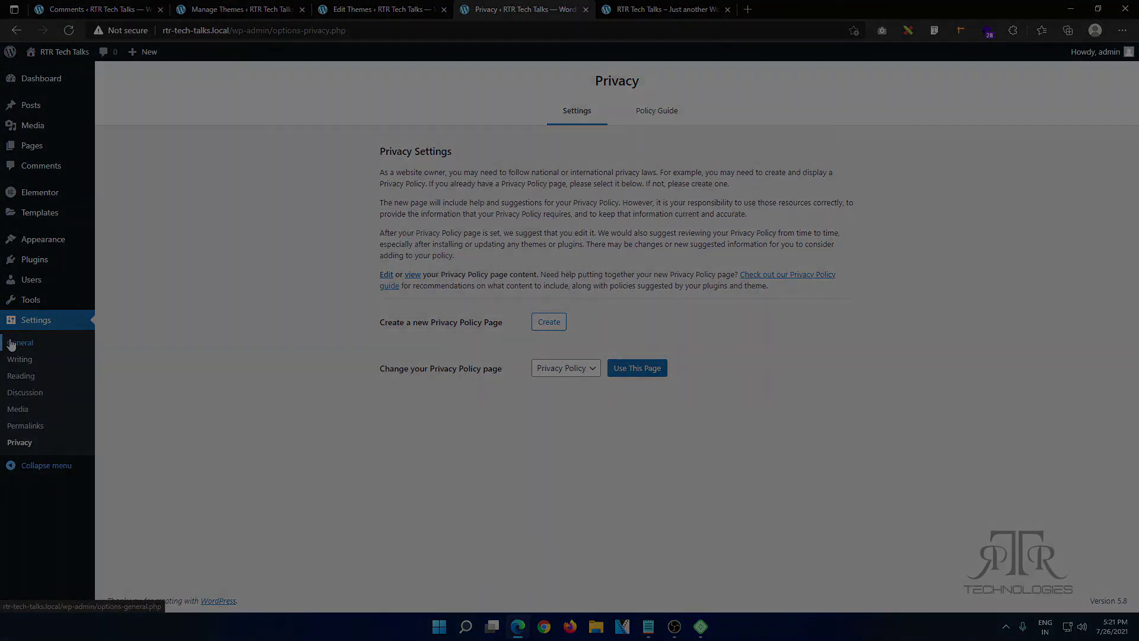